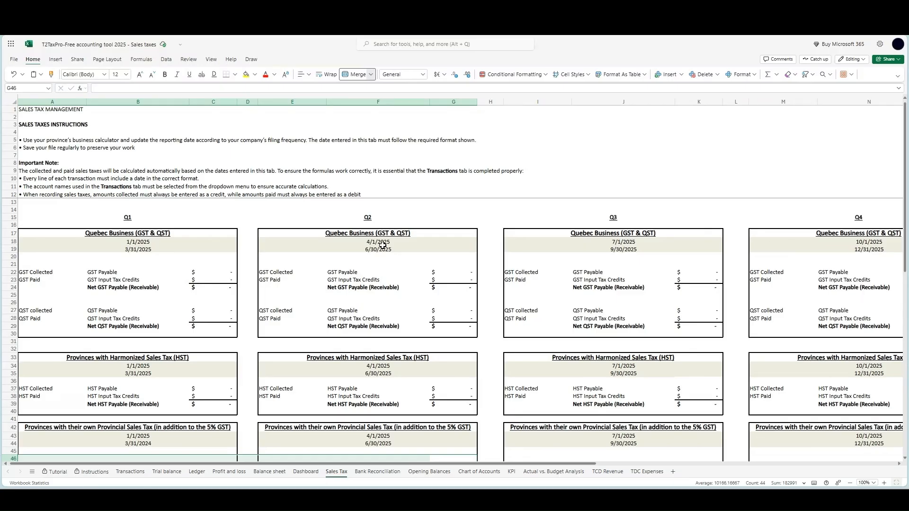
Open the GST/HST page on who needs to register and read the definition of a small supplier
{"action": "left_click", "coordinate": [635, 148]}
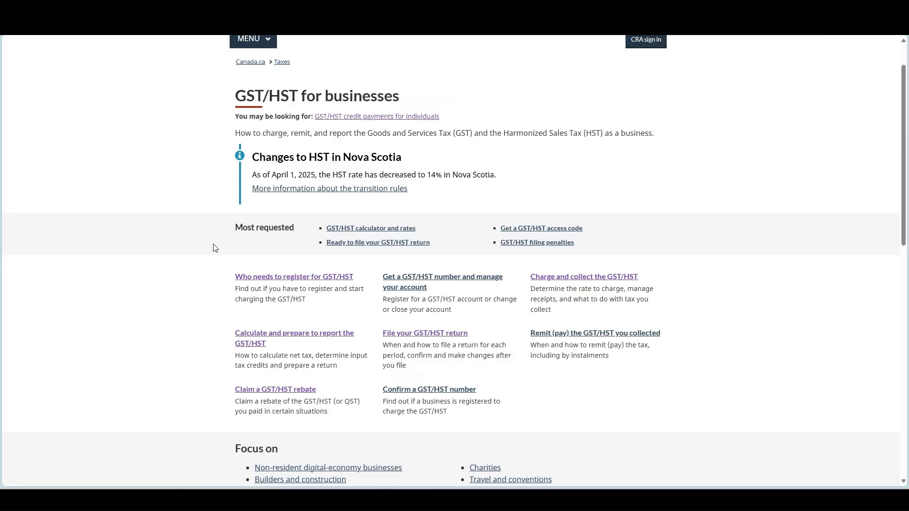
{"action": "left_click", "coordinate": [244, 280]}
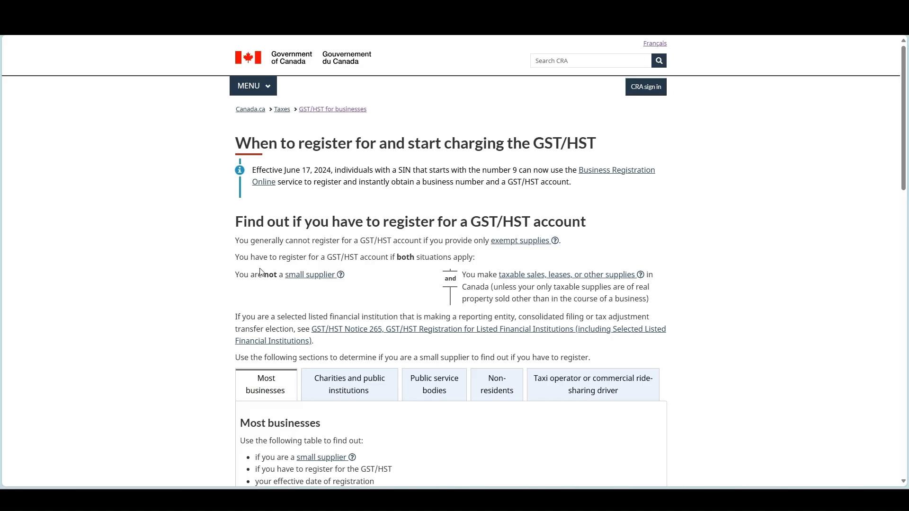
{"action": "left_click", "coordinate": [326, 275]}
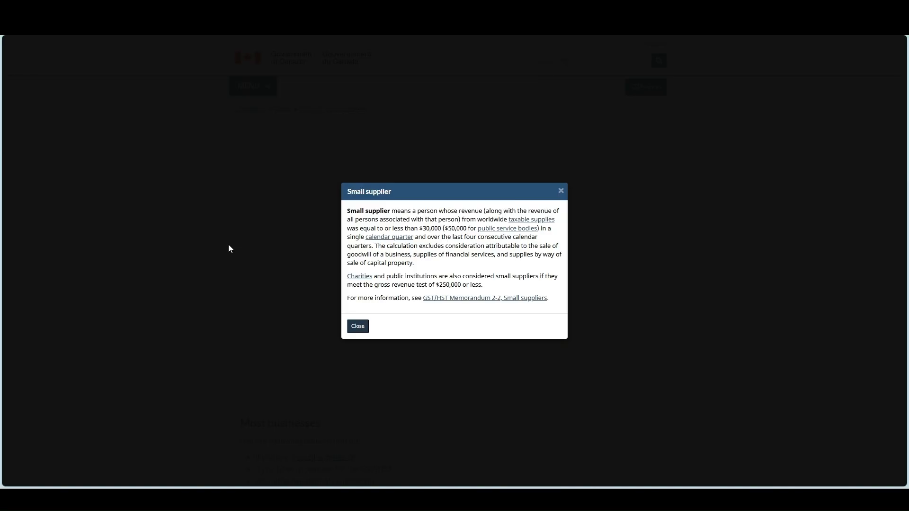
{"action": "left_click", "coordinate": [358, 326]}
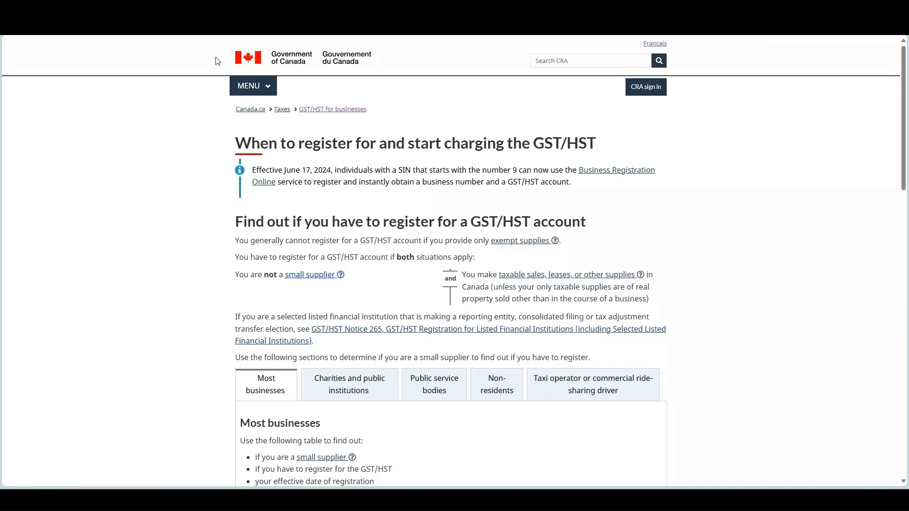
Switch back to the accounting workbook and examine the Quebec, HST, own provincial tax and GST-only sections of the Sales Tax sheet
{"action": "left_click", "coordinate": [206, 9]}
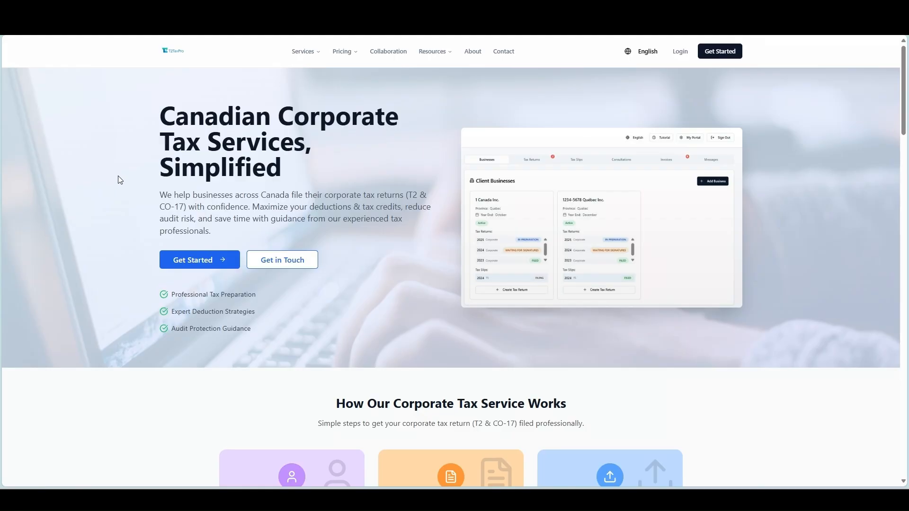
{"action": "left_click", "coordinate": [75, 9]}
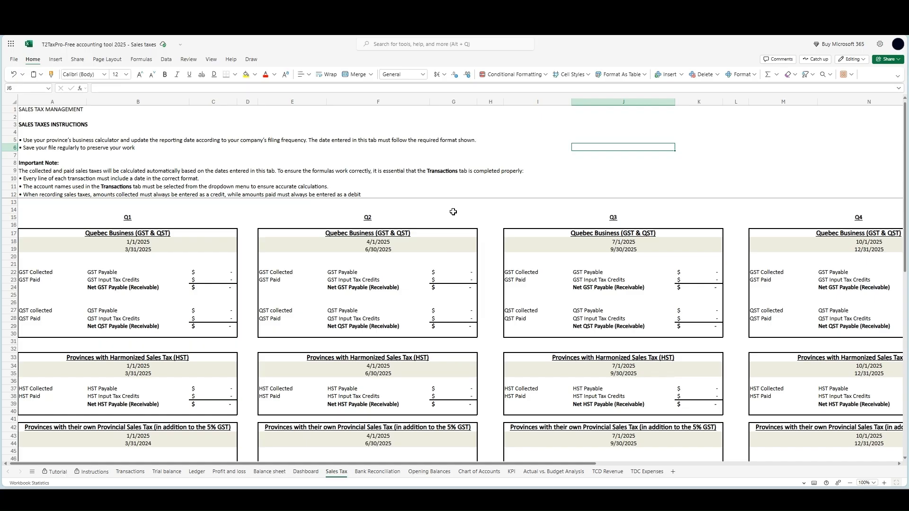
{"action": "left_click", "coordinate": [18, 234]}
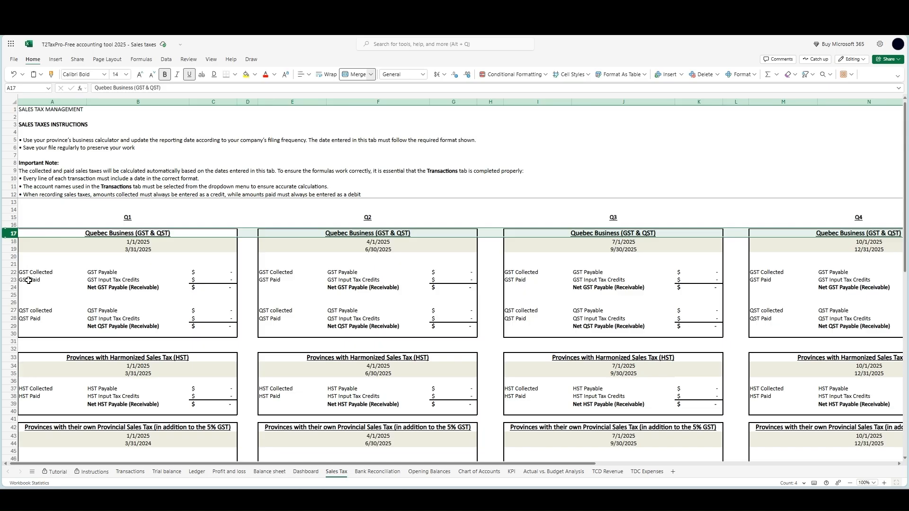
{"action": "scroll", "coordinate": [21, 303], "scroll_direction": "down", "scroll_amount": 2}
{"action": "left_click", "coordinate": [13, 310]}
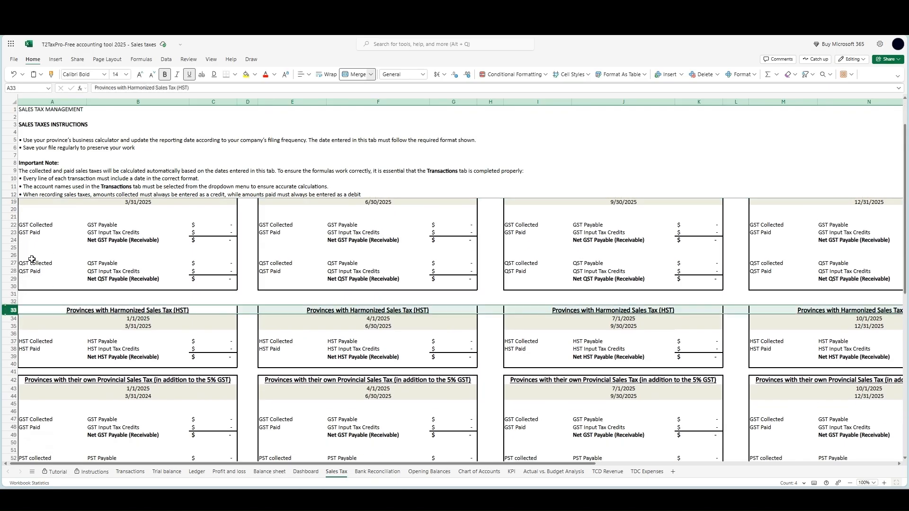
{"action": "scroll", "coordinate": [31, 259], "scroll_direction": "down", "scroll_amount": 4}
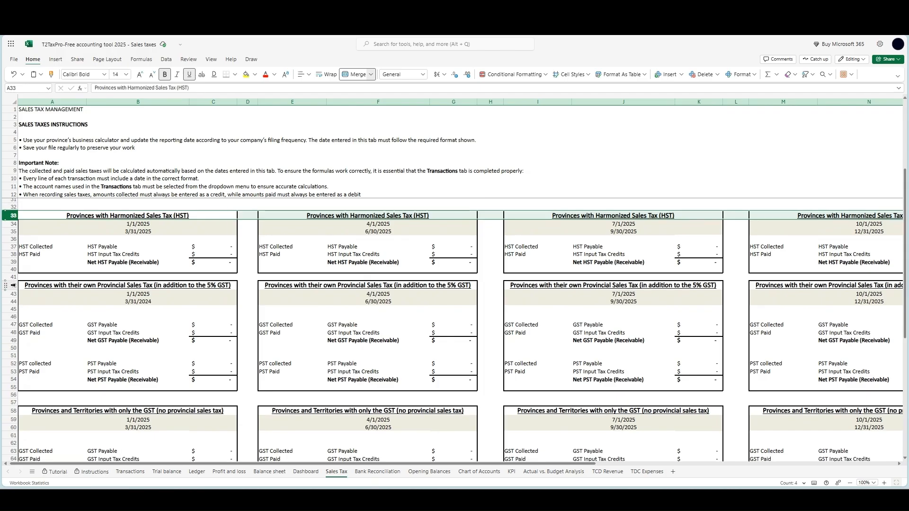
{"action": "left_click", "coordinate": [13, 285]}
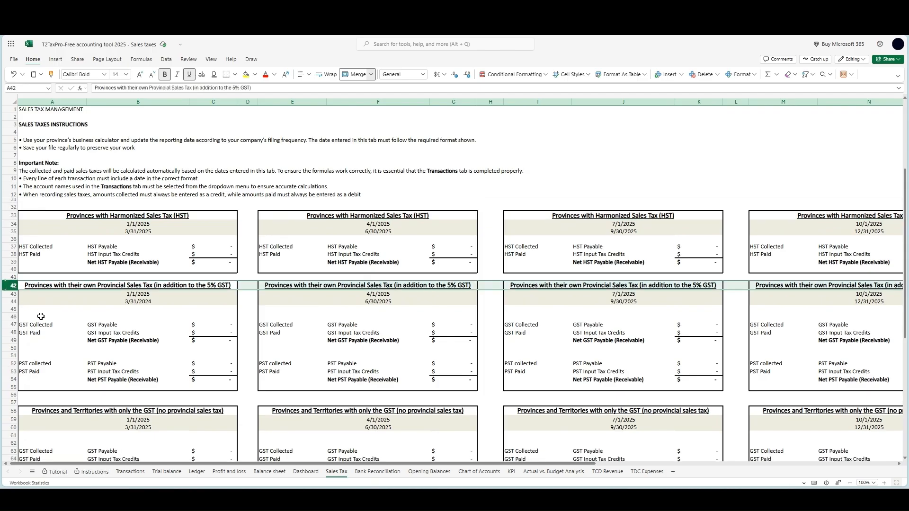
{"action": "scroll", "coordinate": [40, 316], "scroll_direction": "down", "scroll_amount": 4}
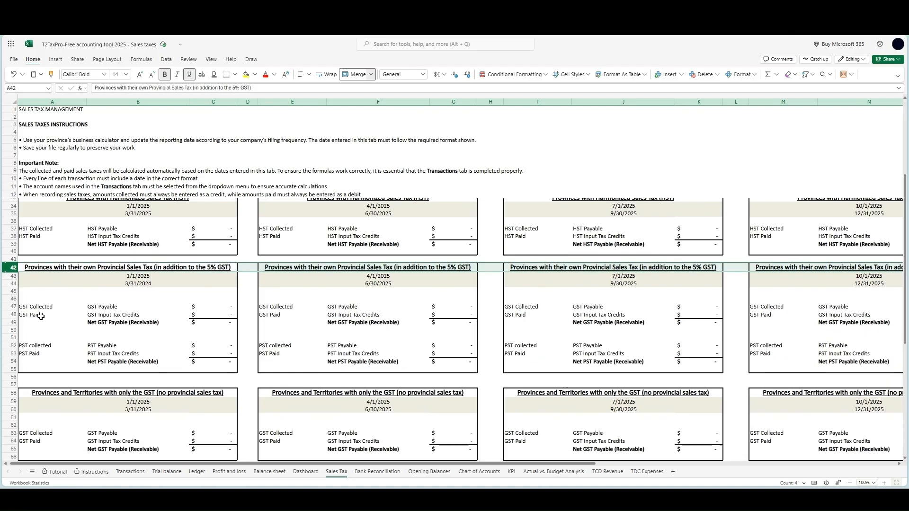
{"action": "left_click", "coordinate": [14, 320]}
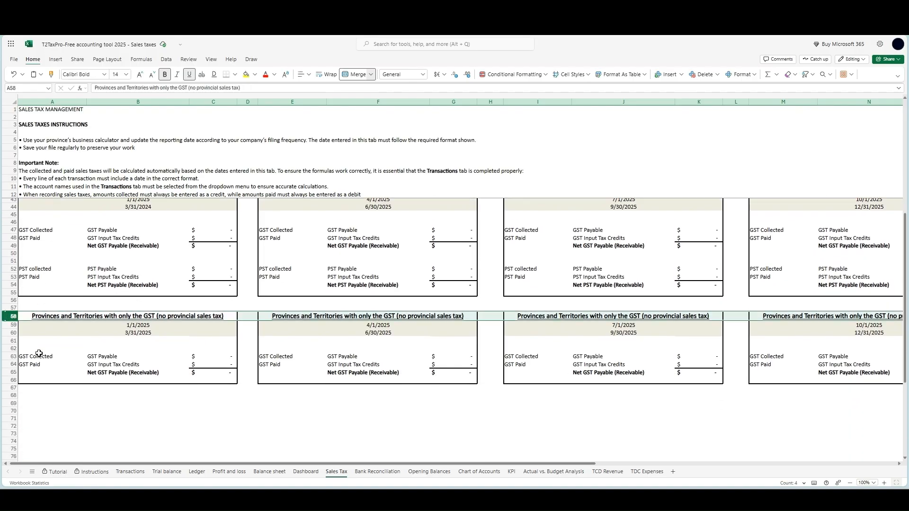
Review the quarter headings and reporting period dates in the Quebec, HST and provincial sales tax sections
{"action": "scroll", "coordinate": [39, 353], "scroll_direction": "up", "scroll_amount": 10}
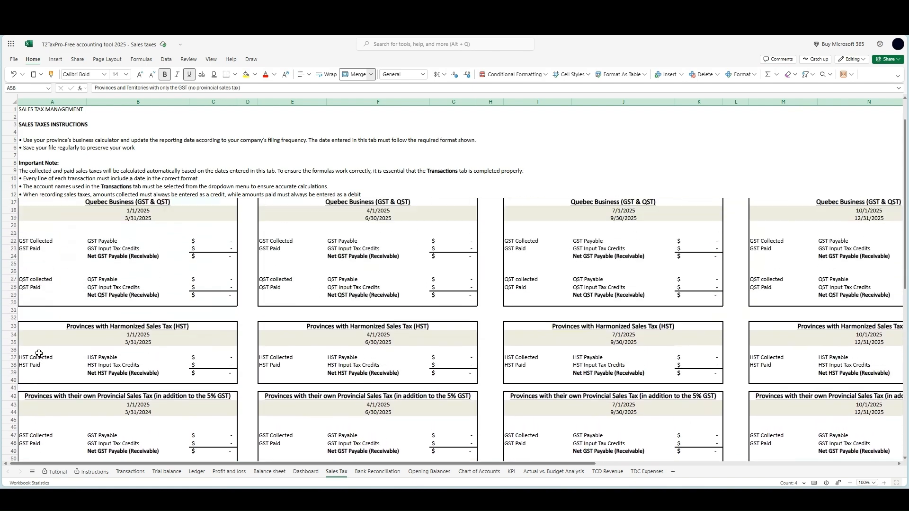
{"action": "left_click_drag", "start_coordinate": [9, 242], "coordinate": [9, 250]}
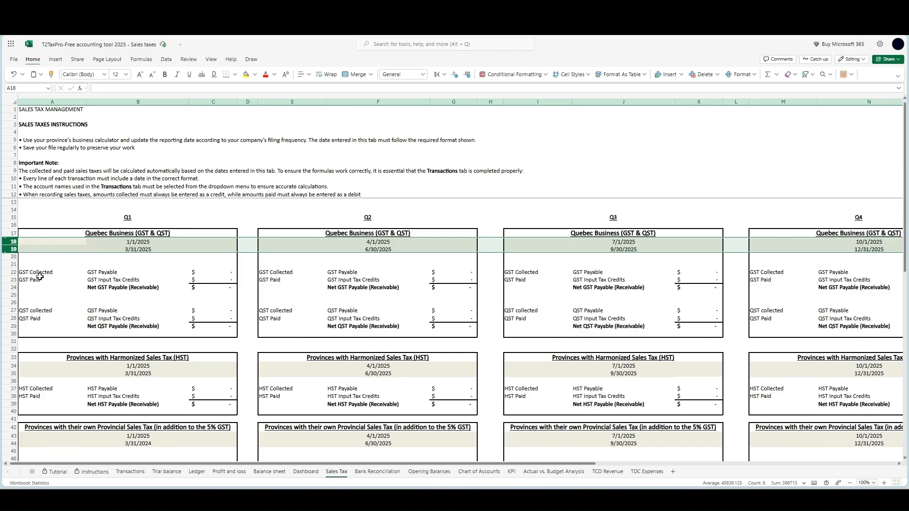
{"action": "left_click", "coordinate": [9, 217]}
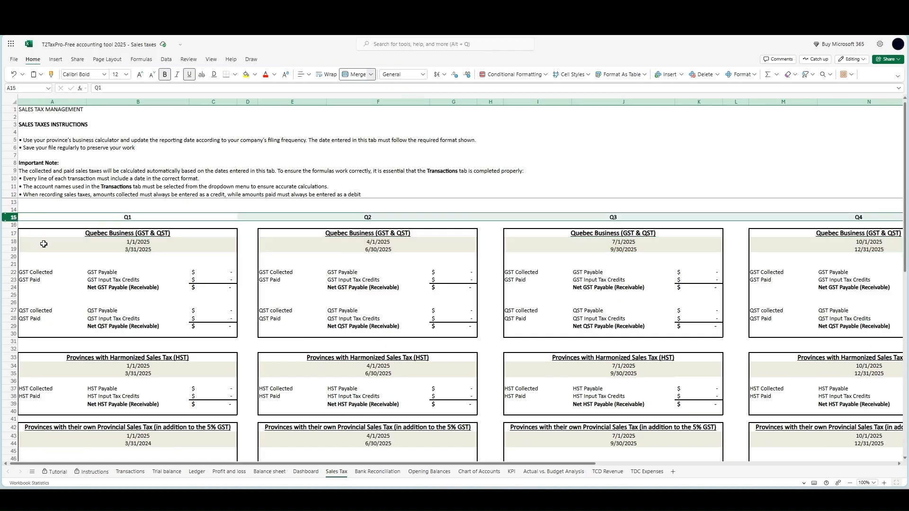
{"action": "left_click", "coordinate": [109, 242]}
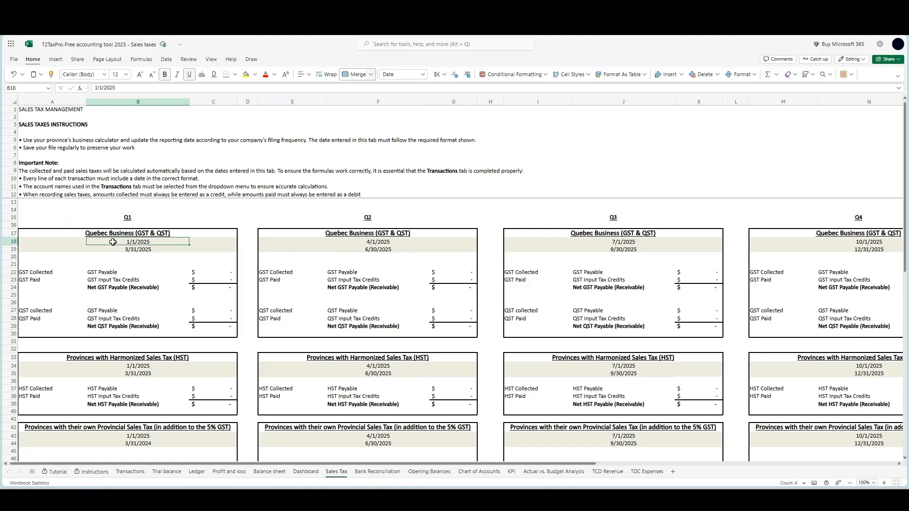
{"action": "left_click", "coordinate": [845, 249]}
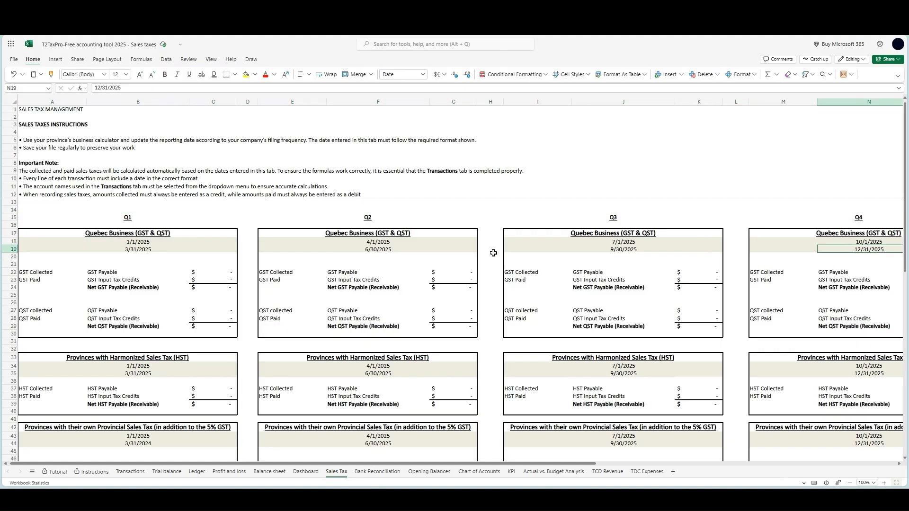
{"action": "left_click_drag", "start_coordinate": [14, 241], "coordinate": [14, 249]}
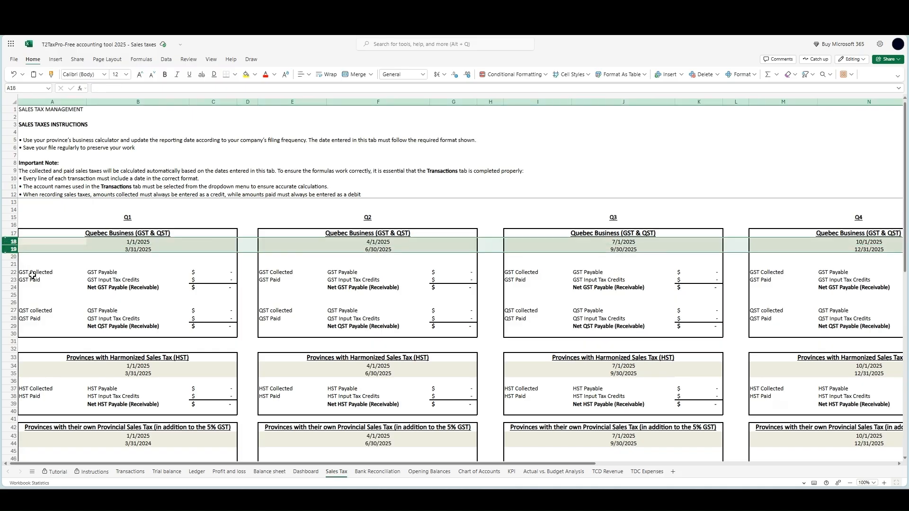
{"action": "left_click_drag", "start_coordinate": [14, 366], "coordinate": [13, 373]}
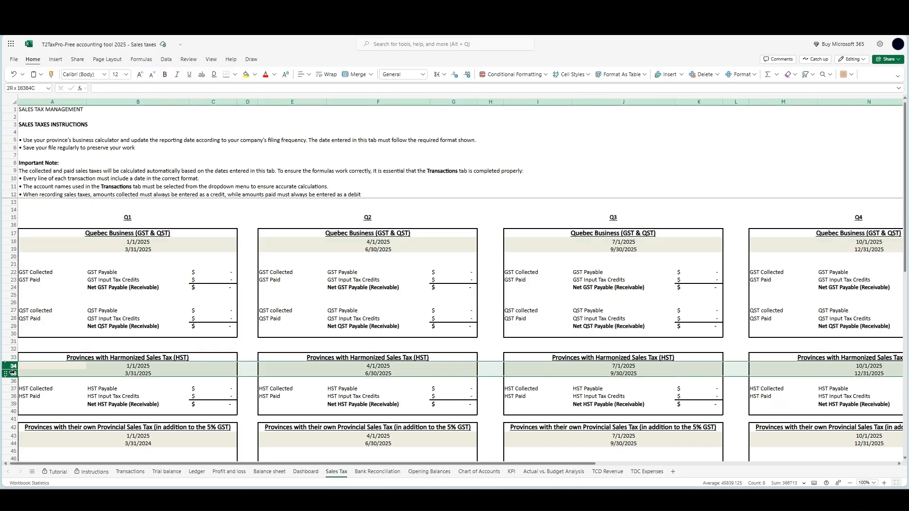
{"action": "left_click_drag", "start_coordinate": [14, 436], "coordinate": [13, 444]}
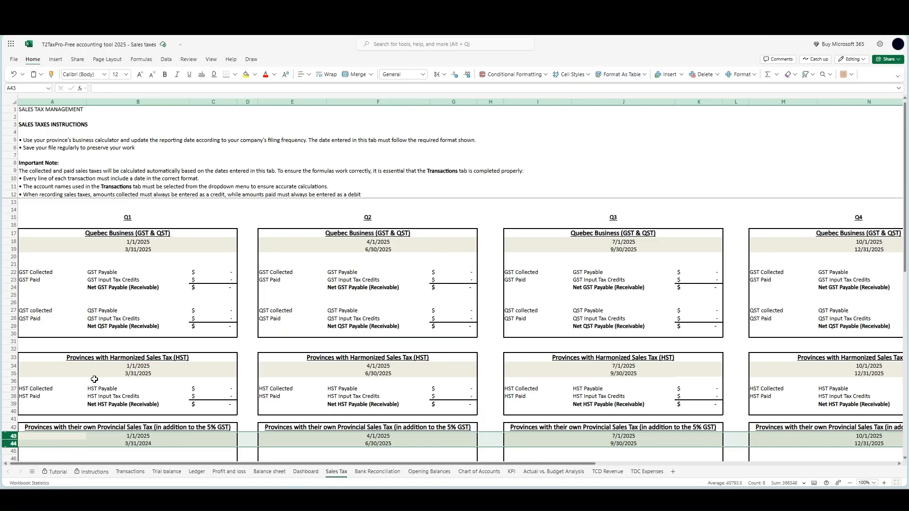
Examine the date, account name, credit and debit columns of the Transactions sheet, including the account choices for row 17
{"action": "left_click", "coordinate": [130, 471]}
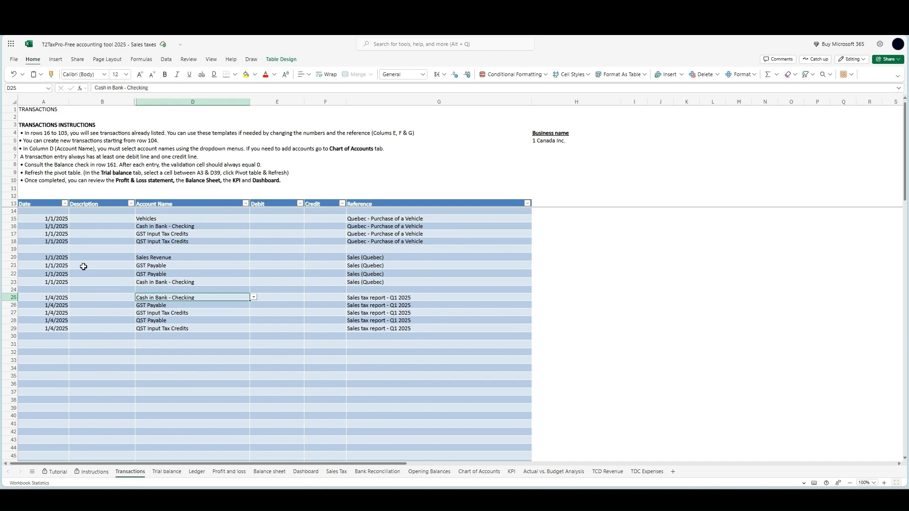
{"action": "left_click_drag", "start_coordinate": [55, 219], "coordinate": [55, 330]}
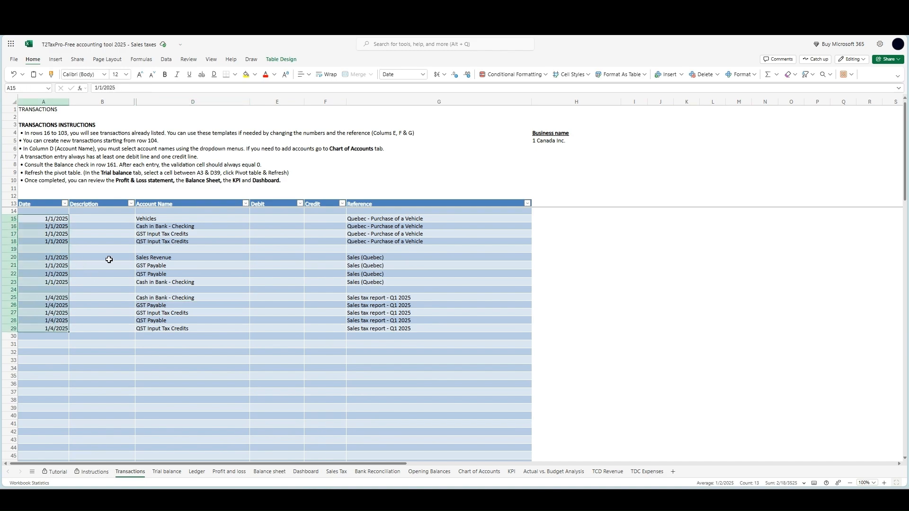
{"action": "left_click", "coordinate": [207, 234]}
{"action": "left_click", "coordinate": [254, 236]}
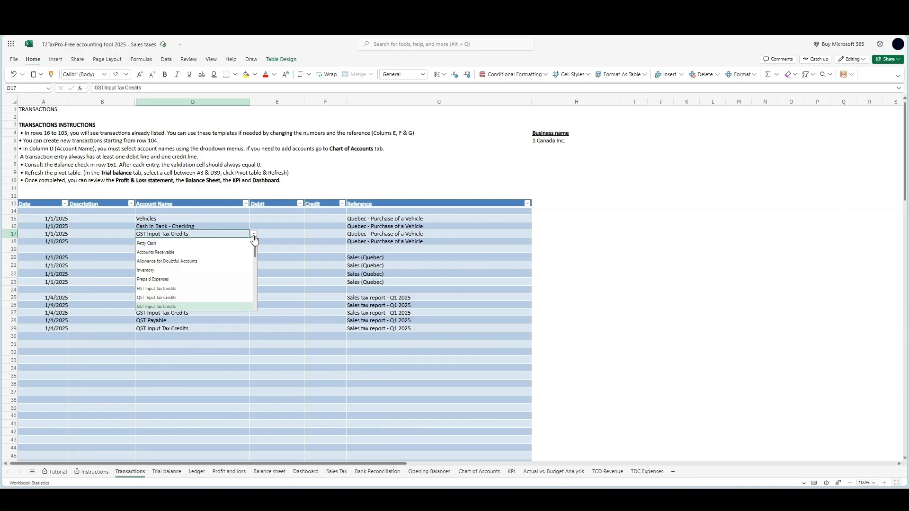
{"action": "scroll", "coordinate": [222, 277], "scroll_direction": "down", "scroll_amount": 2}
{"action": "left_click", "coordinate": [319, 219]}
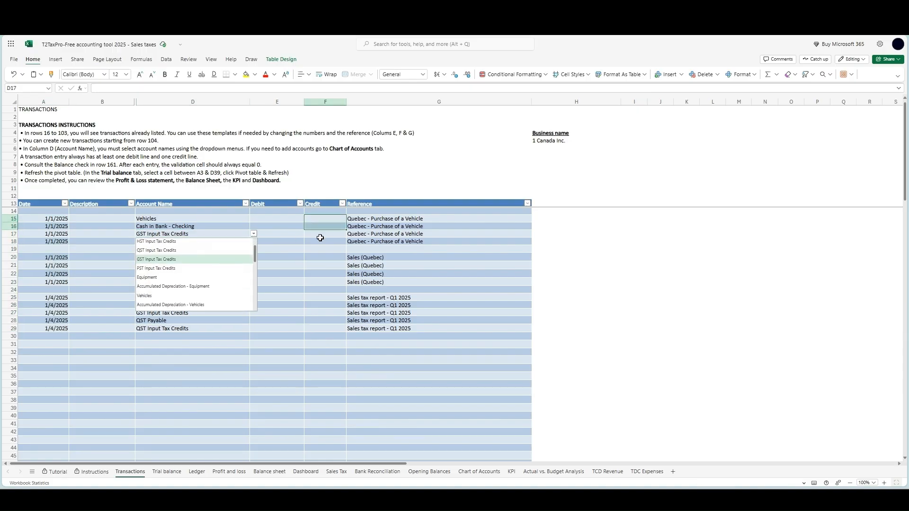
{"action": "left_click_drag", "start_coordinate": [321, 229], "coordinate": [327, 362]}
{"action": "left_click_drag", "start_coordinate": [257, 220], "coordinate": [260, 354]}
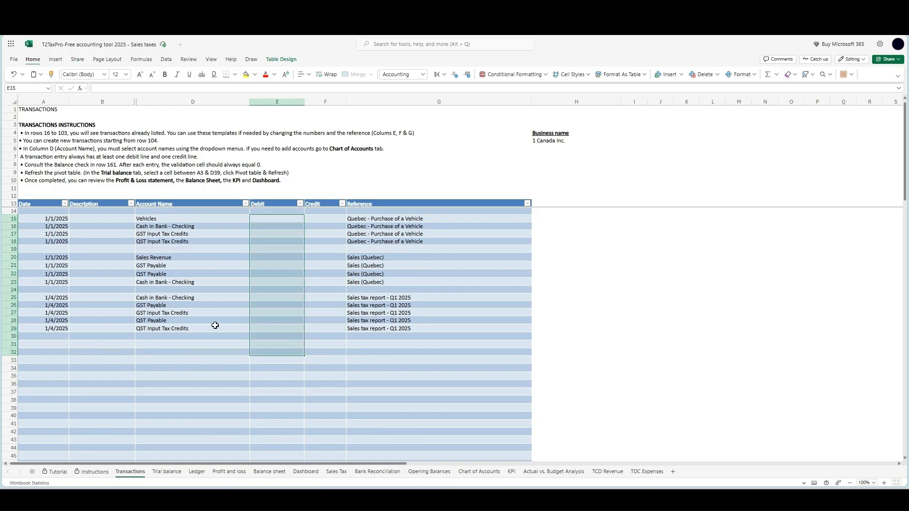
{"action": "left_click", "coordinate": [160, 312]}
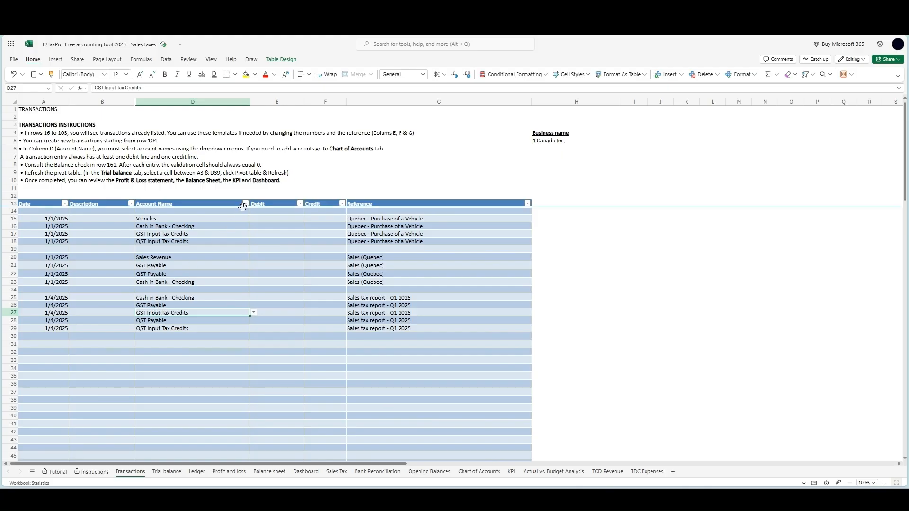
Search the Account Name filter of the transactions table for the GST accounts, leaving the filter unapplied
{"action": "left_click", "coordinate": [245, 203]}
{"action": "left_click", "coordinate": [268, 330]}
{"action": "left_click", "coordinate": [279, 317]}
{"action": "type", "text": "gs"}
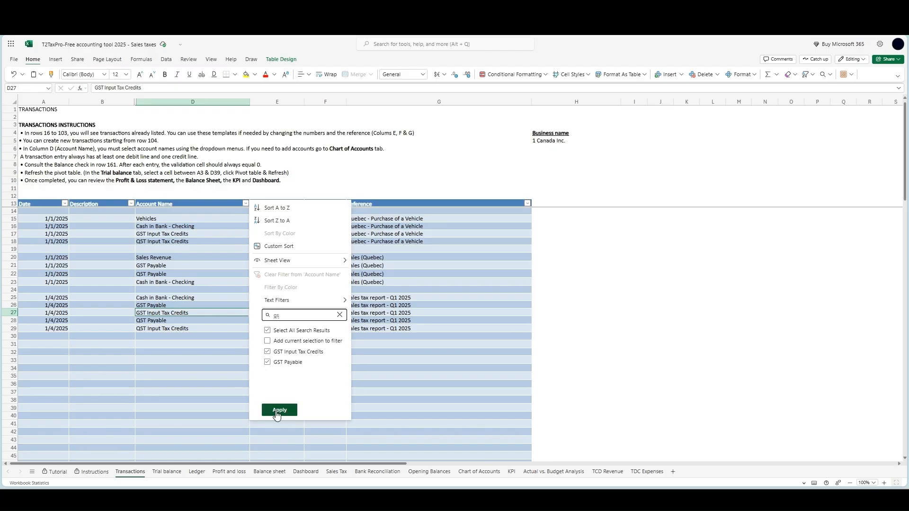
{"action": "left_click", "coordinate": [199, 336]}
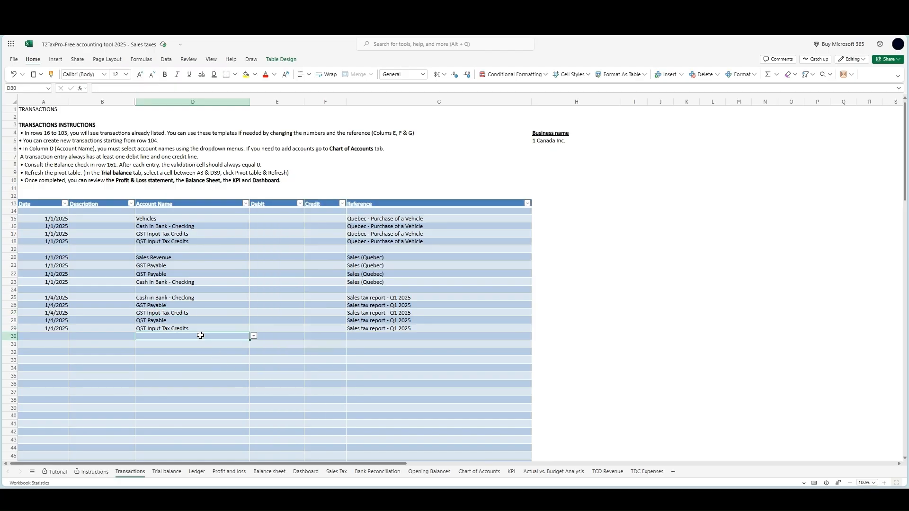
View the GST Input Tax Credits and GST Payable accounts in the Ledger with its account filter, and clear the filter
{"action": "left_click", "coordinate": [197, 472]}
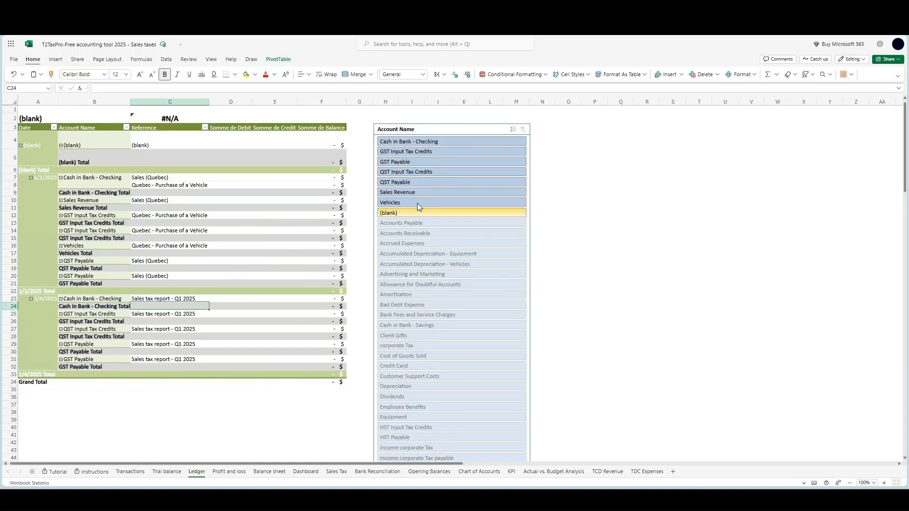
{"action": "left_click", "coordinate": [456, 155]}
{"action": "left_click", "coordinate": [456, 161]}
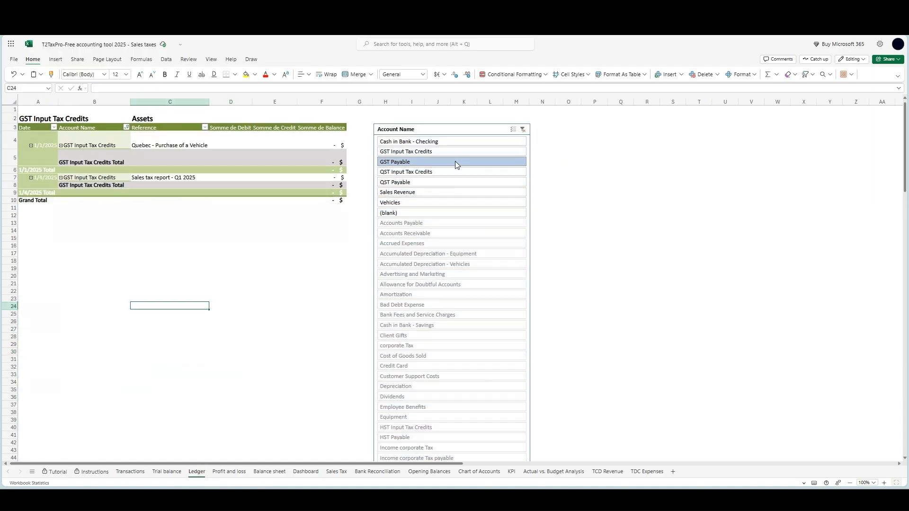
{"action": "left_click", "coordinate": [510, 129]}
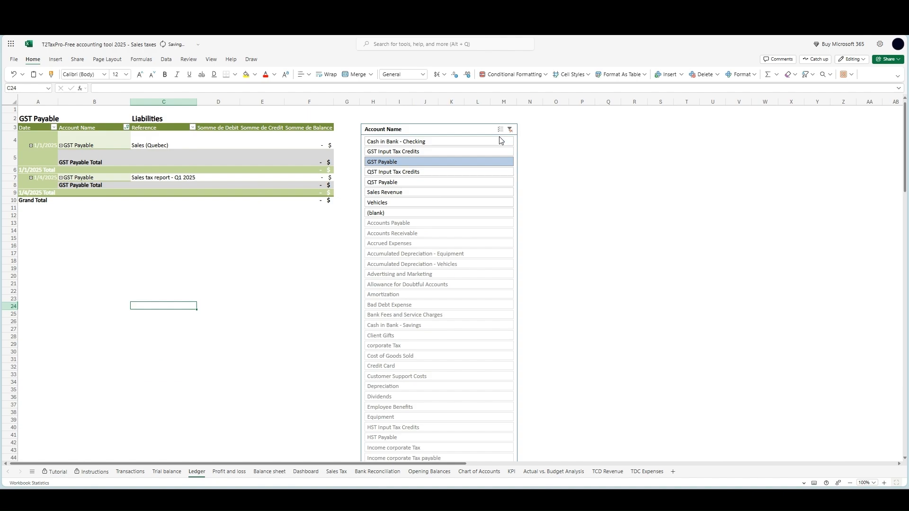
Enter a credit of 10000 for Sales Revenue in the Sales (Quebec) entry of the Transactions sheet
{"action": "left_click", "coordinate": [130, 472]}
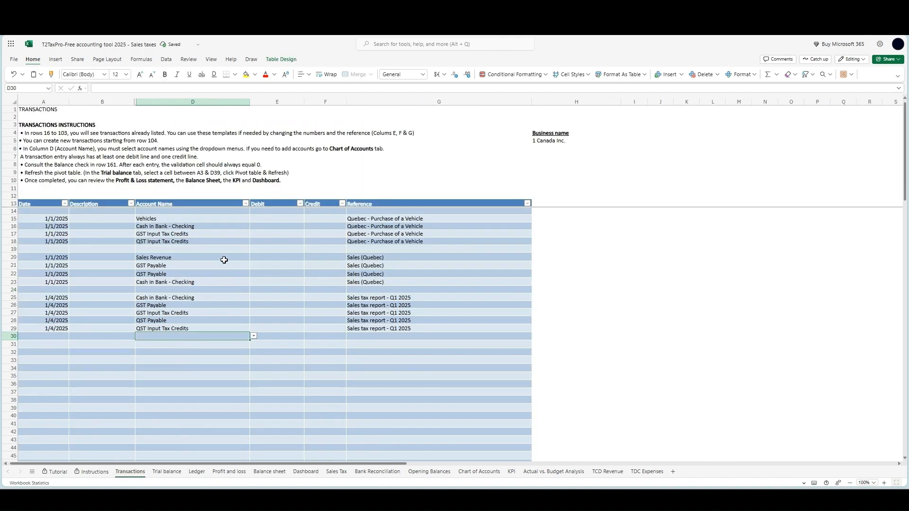
{"action": "left_click", "coordinate": [310, 257]}
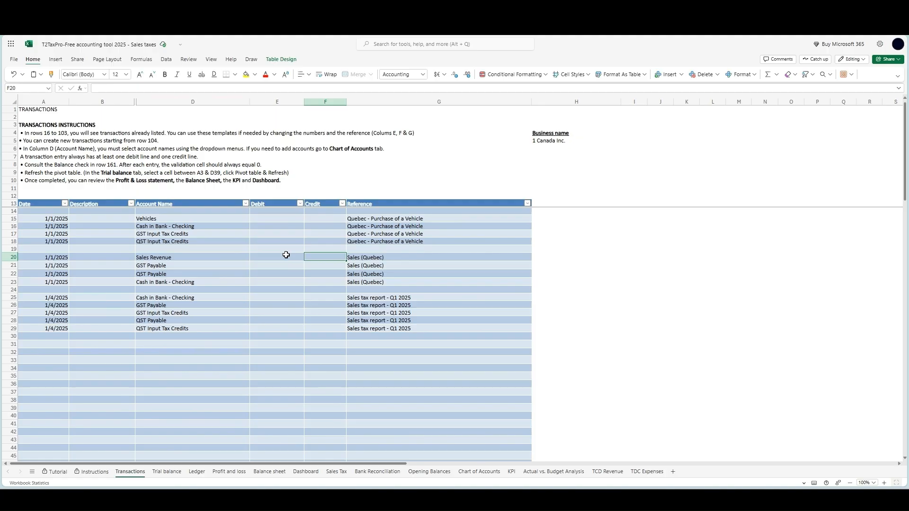
{"action": "type", "text": "10000"}
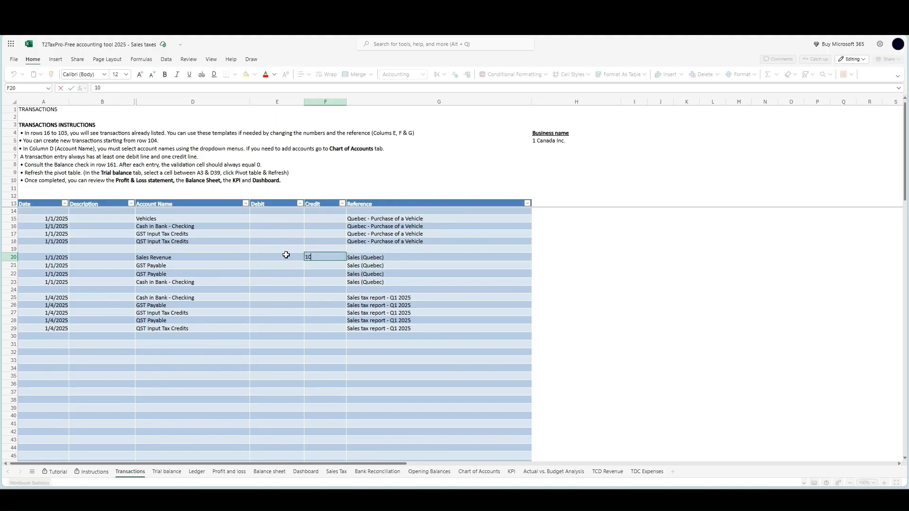
{"action": "key", "text": "Return"}
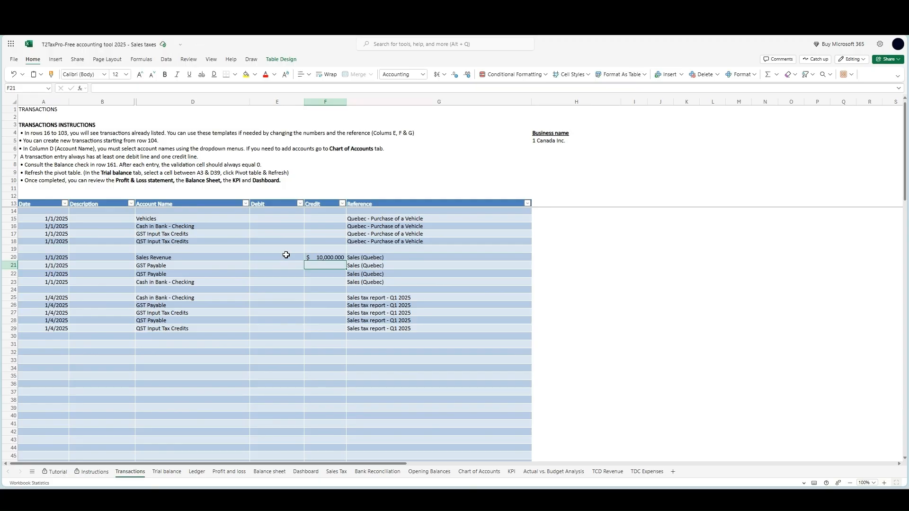
Enter credits of 500 for GST Payable and 997.5 for QST Payable in the Sales (Quebec) entry
{"action": "type", "text": "500"}
{"action": "key", "text": "Return"}
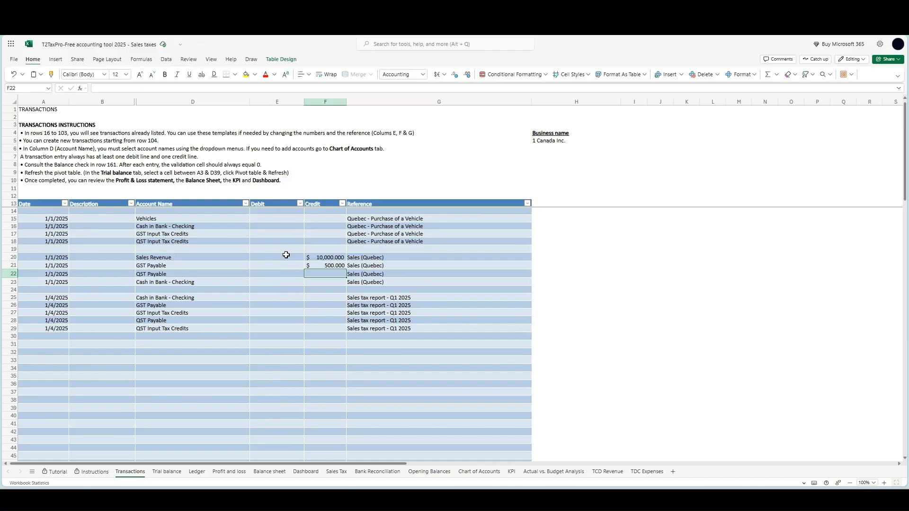
{"action": "type", "text": "997.5"}
{"action": "key", "text": "Return"}
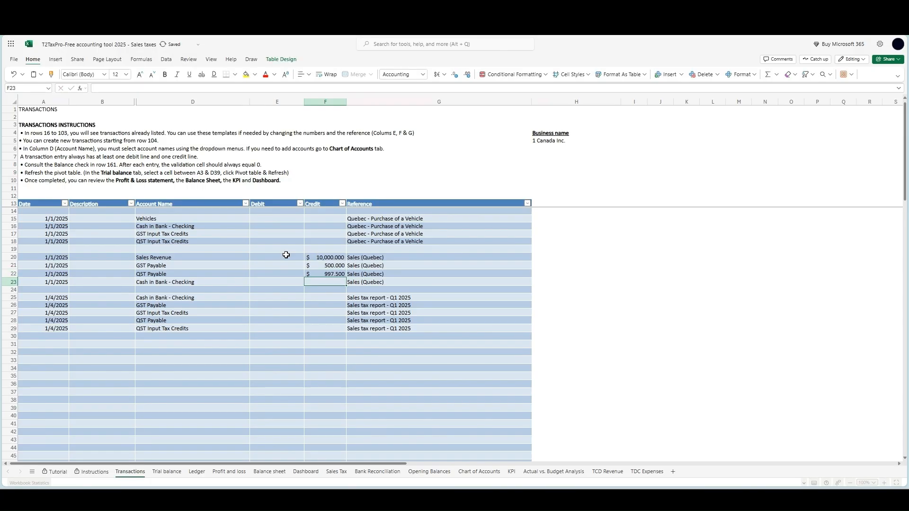
Enter a debit of 11497.5 for Cash in Bank - Checking in the Sales (Quebec) entry
{"action": "key", "text": "Left"}
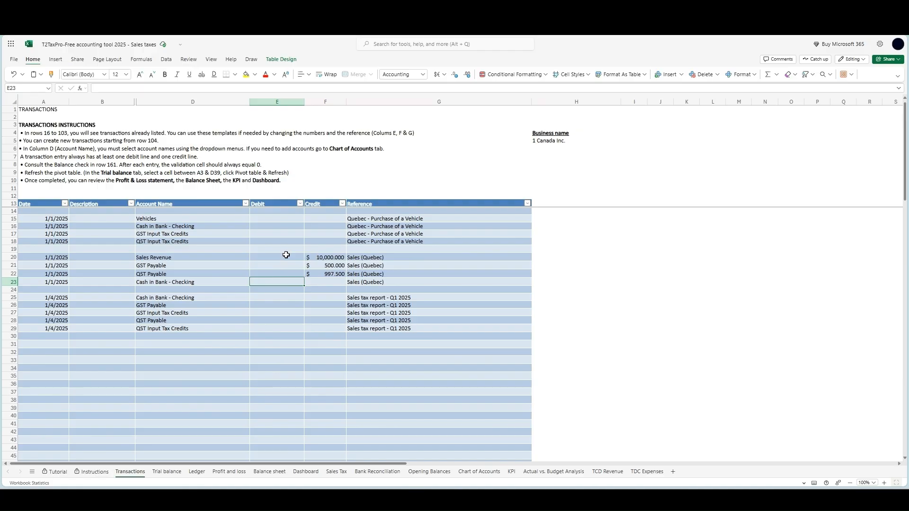
{"action": "type", "text": "11497"}
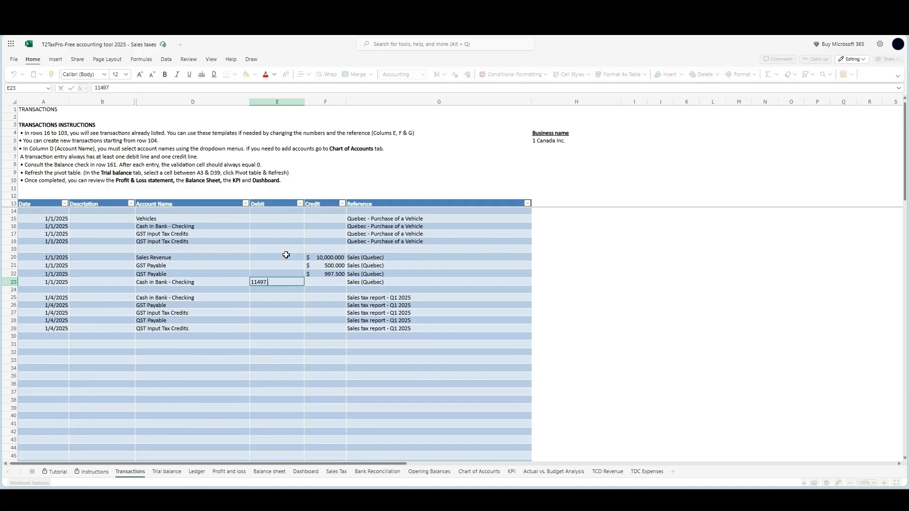
{"action": "key", "text": "Return"}
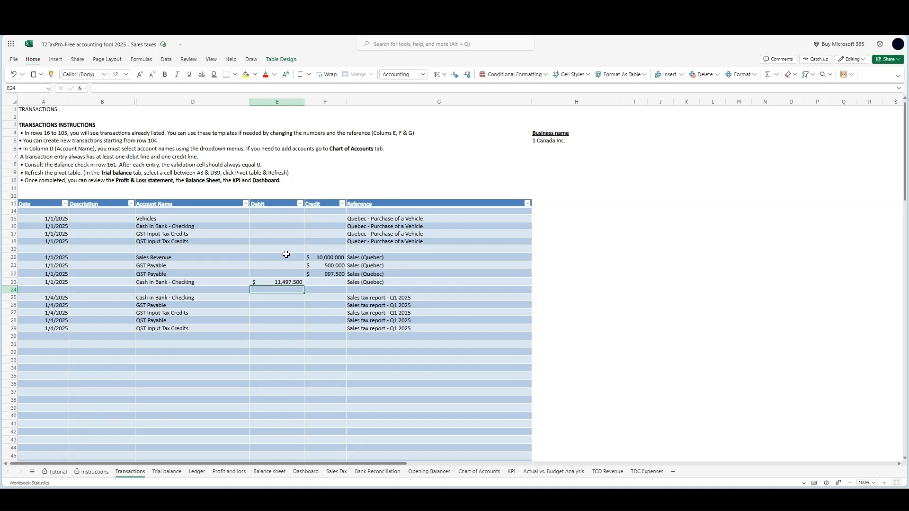
Enter the vehicle purchase debits: 3000 for Vehicles, 150 for GST Input Tax Credits and 299.25 for QST Input Tax Credits
{"action": "left_click", "coordinate": [261, 219]}
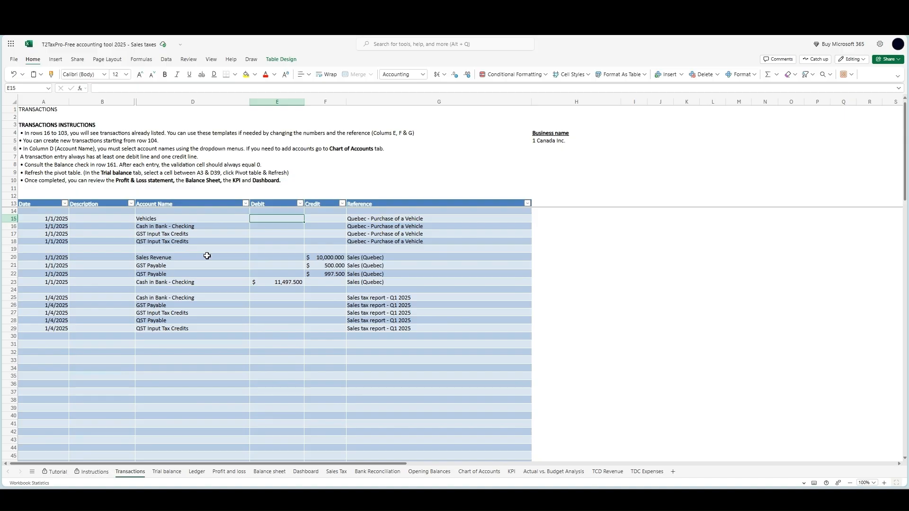
{"action": "type", "text": "3000"}
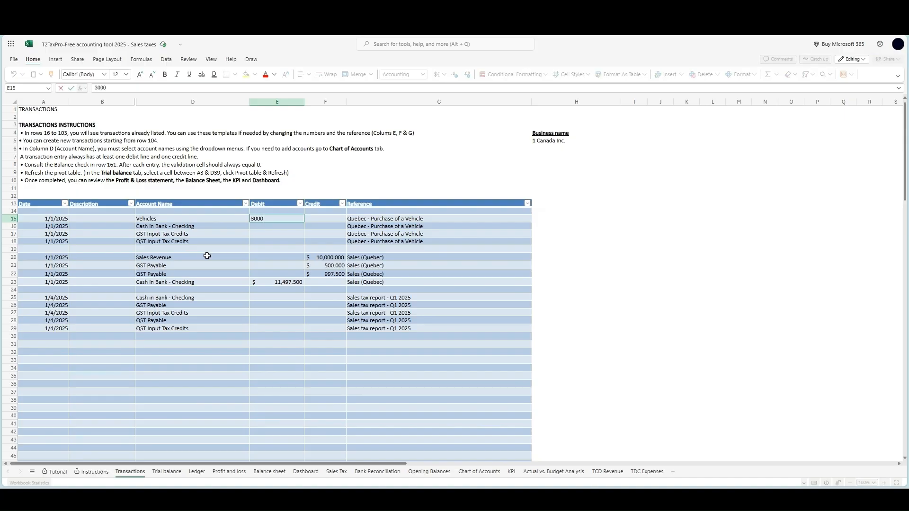
{"action": "key", "text": "Return"}
{"action": "key", "text": "Return"}
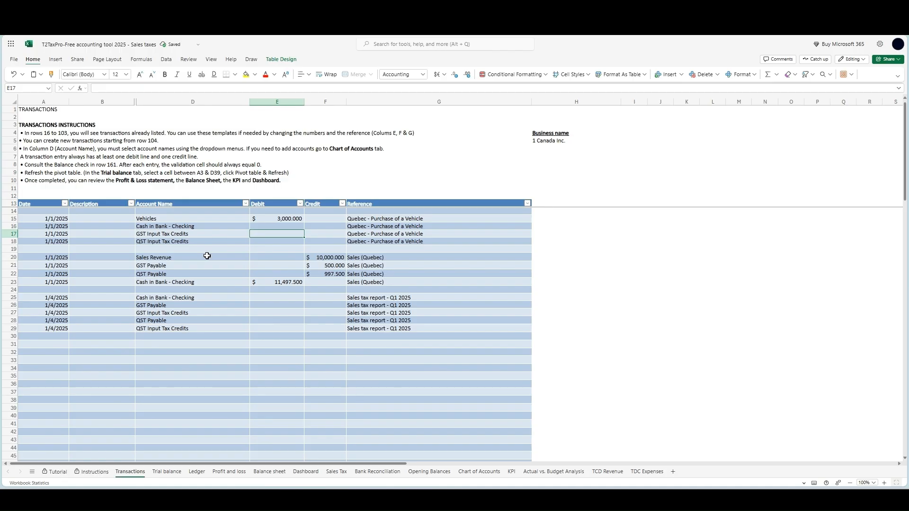
{"action": "type", "text": "150"}
{"action": "key", "text": "Return"}
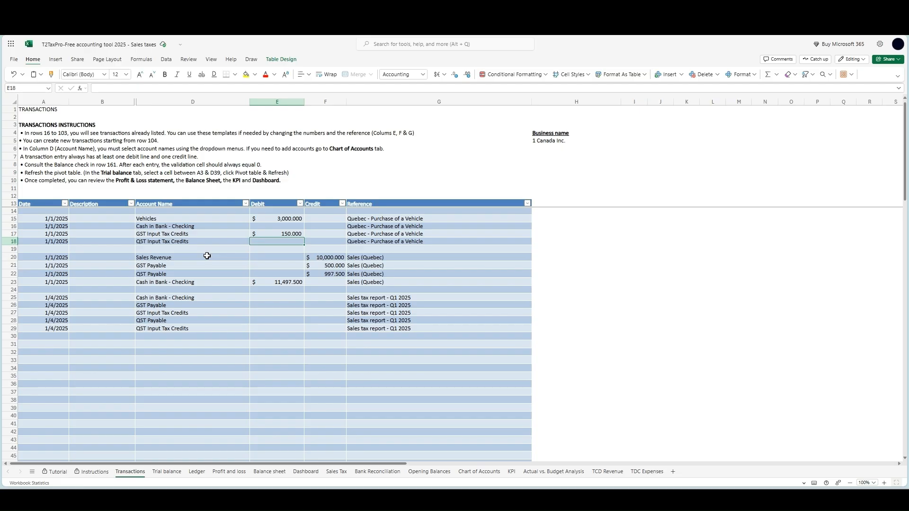
{"action": "type", "text": "299.25"}
{"action": "key", "text": "Return"}
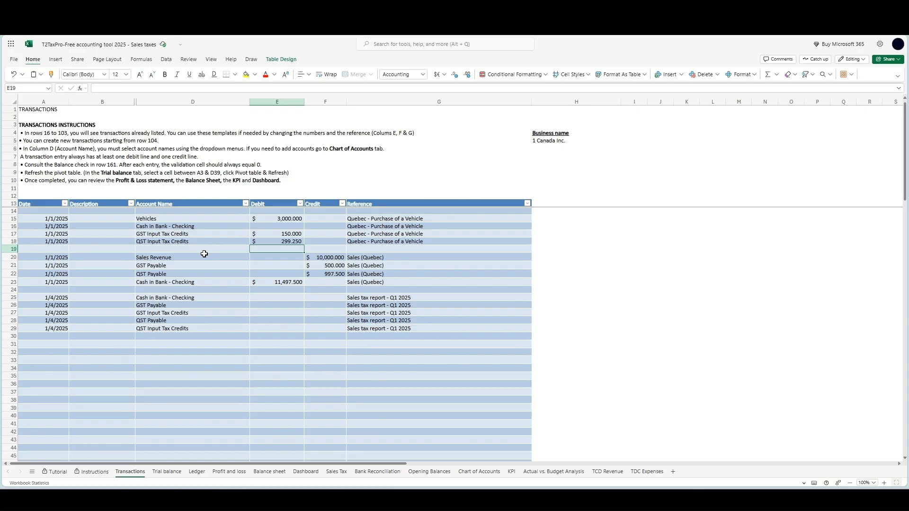
Enter the Cash in Bank - Checking credit of the vehicle purchase as the formula =E15+E17+E18
{"action": "left_click", "coordinate": [329, 226]}
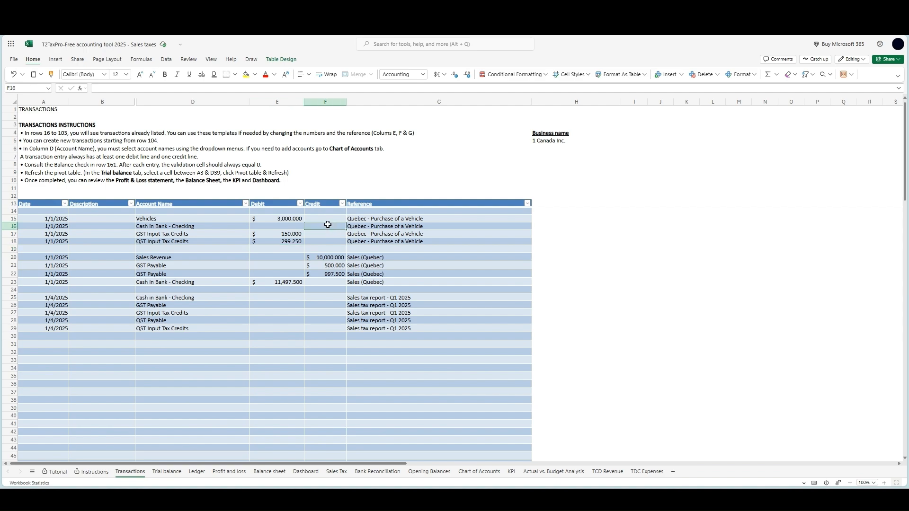
{"action": "type", "text": "="}
{"action": "key", "text": "Left"}
{"action": "key", "text": "Up"}
{"action": "type", "text": "+"}
{"action": "key", "text": "Left"}
{"action": "key", "text": "Down"}
{"action": "type", "text": "+"}
{"action": "key", "text": "Left"}
{"action": "key", "text": "Down"}
{"action": "key", "text": "Down"}
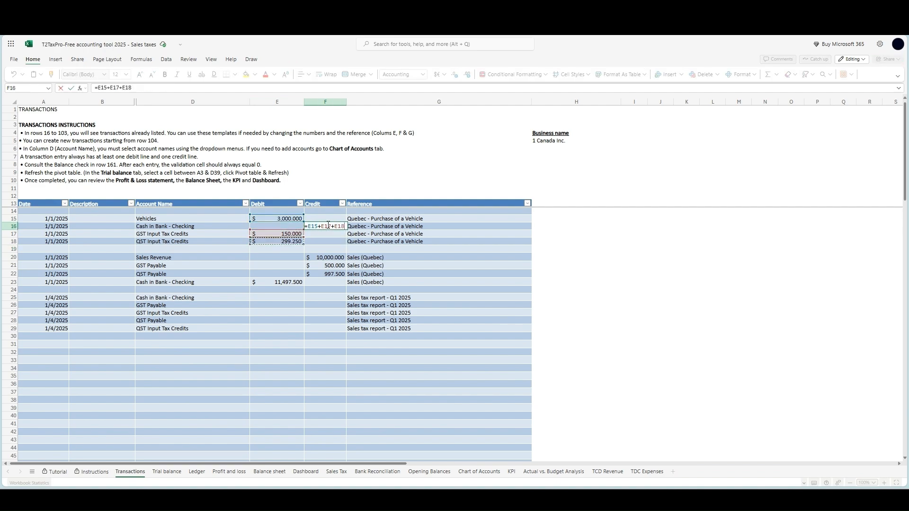
{"action": "key", "text": "Return"}
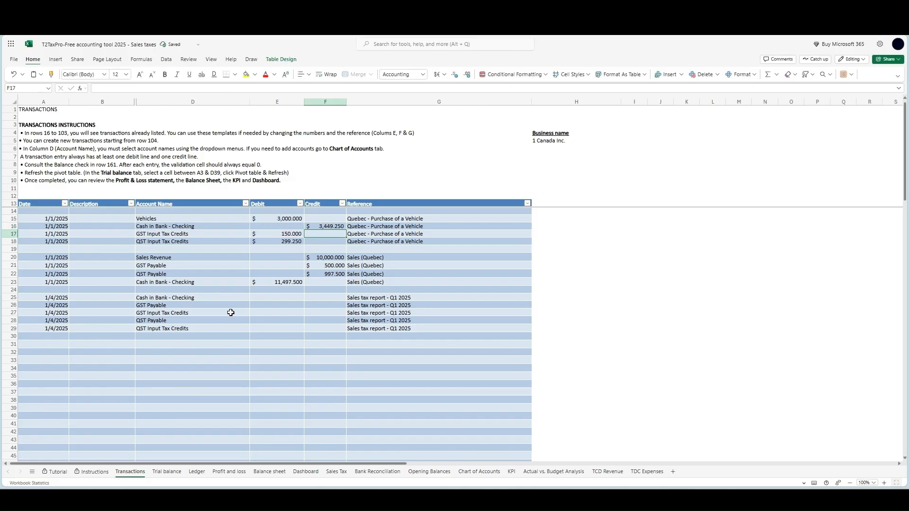
Check the totals and the balance check cell below the transactions table
{"action": "scroll", "coordinate": [225, 312], "scroll_direction": "down", "scroll_amount": 14}
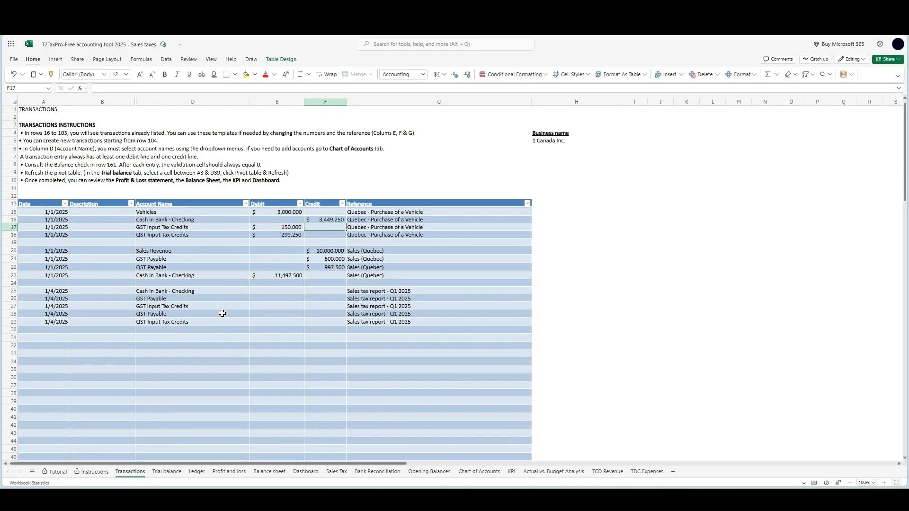
{"action": "left_click", "coordinate": [277, 403]}
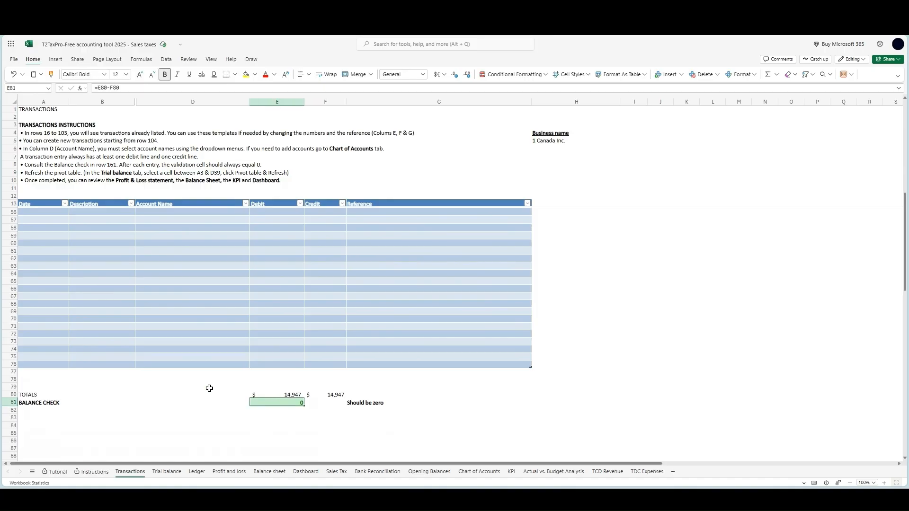
{"action": "scroll", "coordinate": [197, 382], "scroll_direction": "up", "scroll_amount": 14}
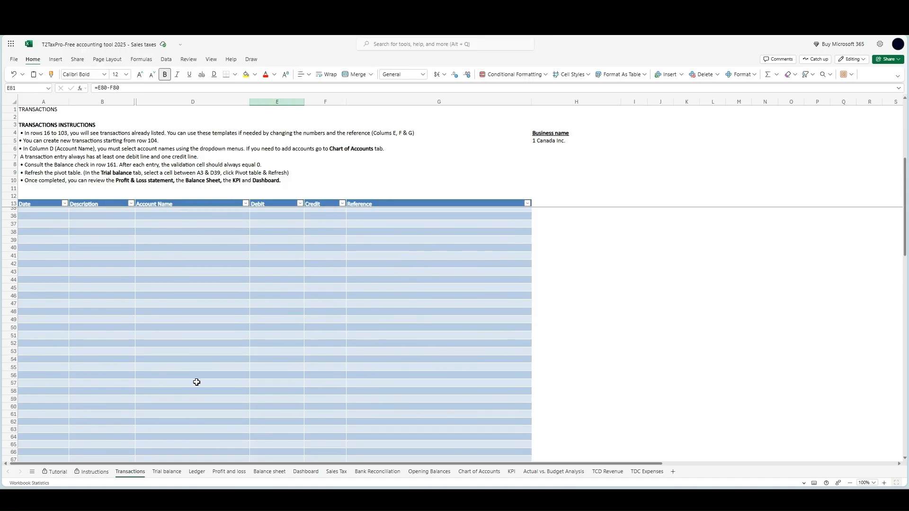
Examine the Q1 Quebec Business amounts on the Sales Tax sheet: GST and QST collected, paid and net payable
{"action": "left_click", "coordinate": [336, 471]}
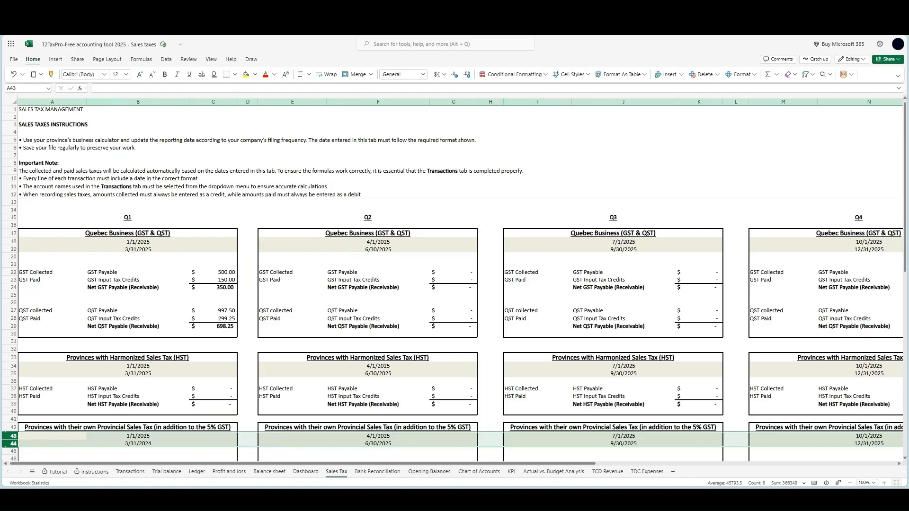
{"action": "left_click", "coordinate": [205, 273]}
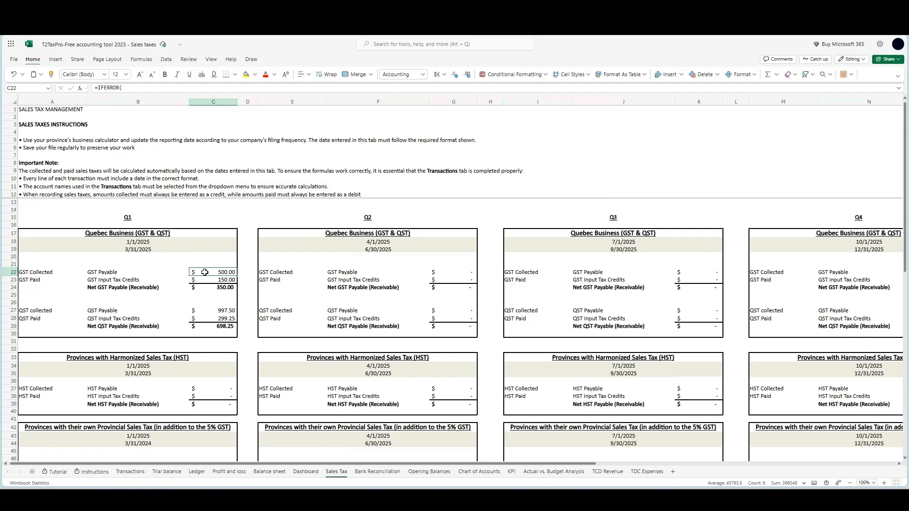
{"action": "left_click", "coordinate": [202, 279]}
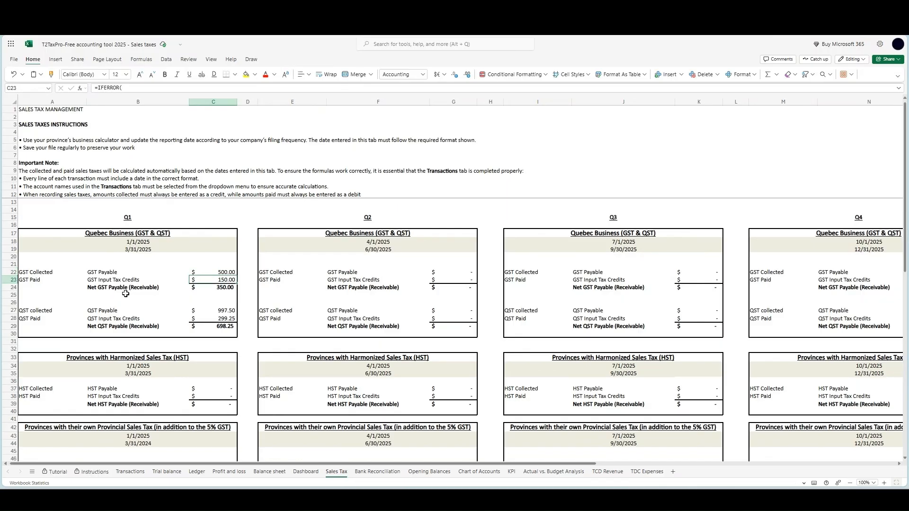
{"action": "left_click", "coordinate": [203, 287]}
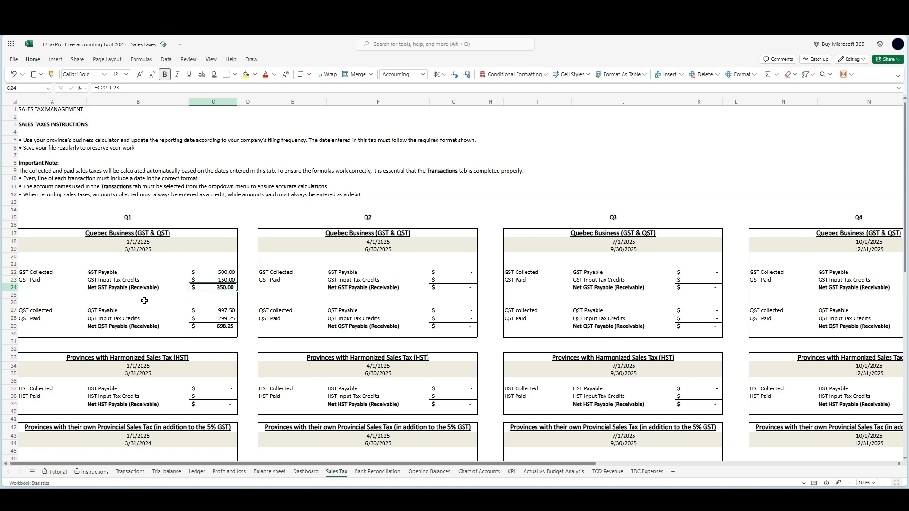
{"action": "key", "text": "Down"}
{"action": "key", "text": "Down"}
{"action": "key", "text": "Down"}
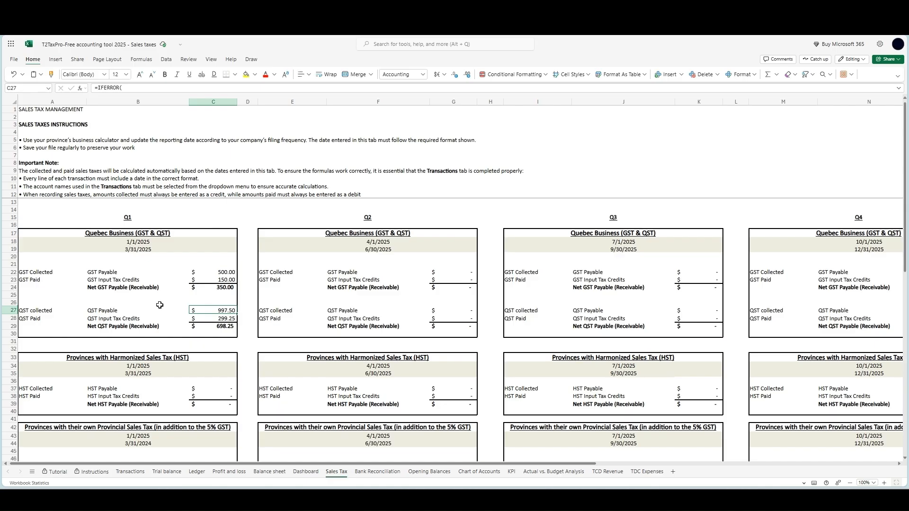
{"action": "left_click", "coordinate": [195, 320]}
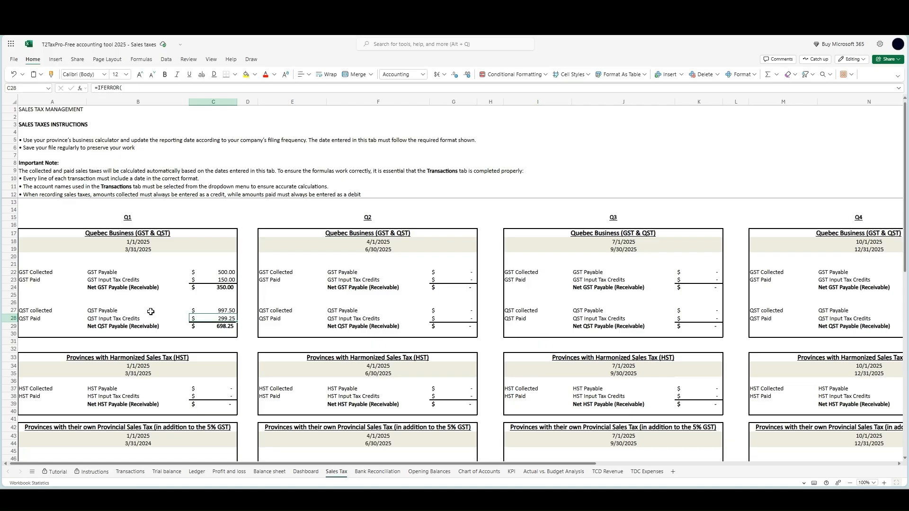
{"action": "left_click", "coordinate": [202, 327]}
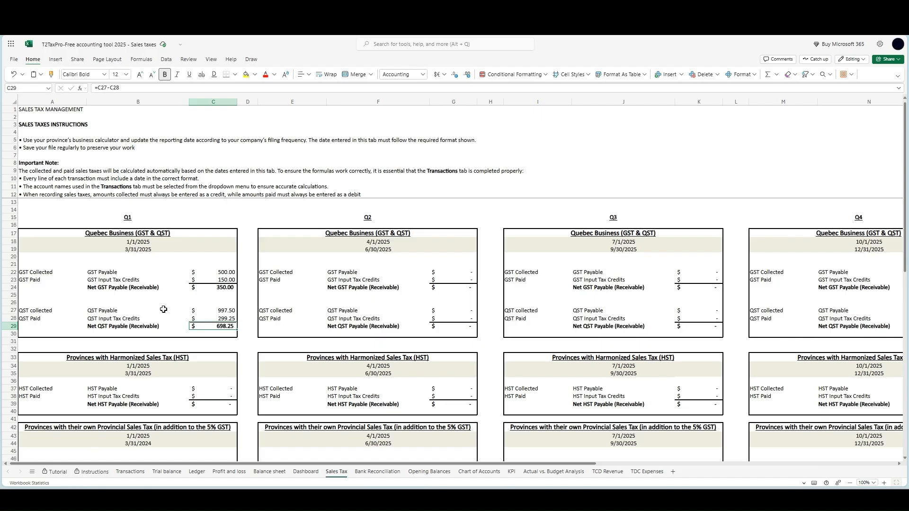
{"action": "left_click", "coordinate": [195, 289]}
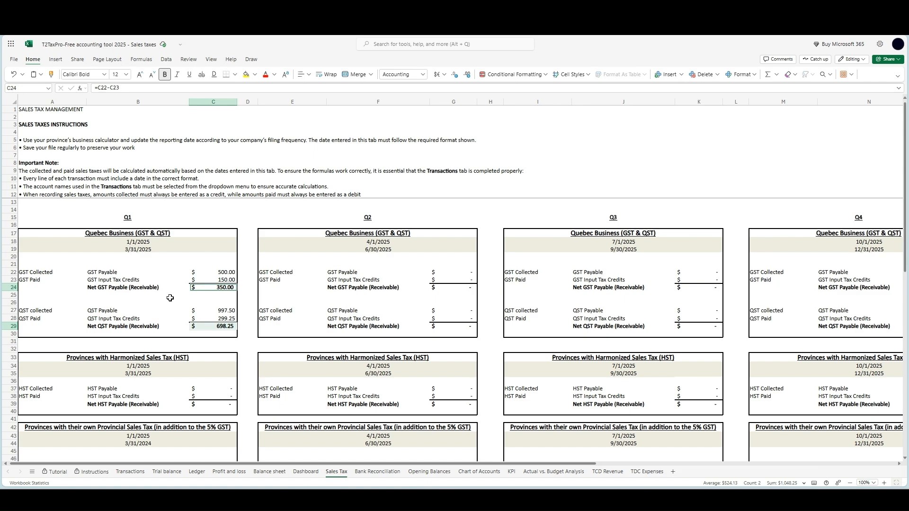
Refresh the pivot table on the Trial balance sheet
{"action": "left_click", "coordinate": [167, 472]}
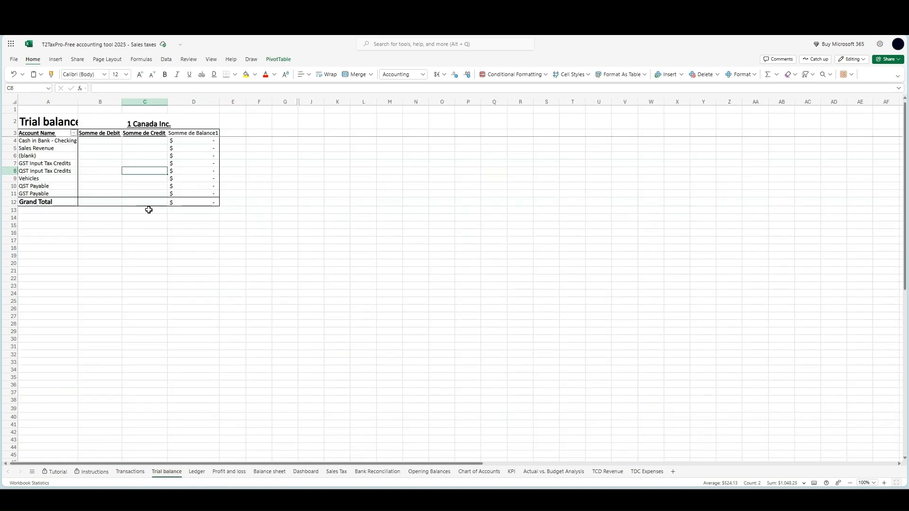
{"action": "left_click", "coordinate": [274, 61]}
{"action": "left_click", "coordinate": [74, 75]}
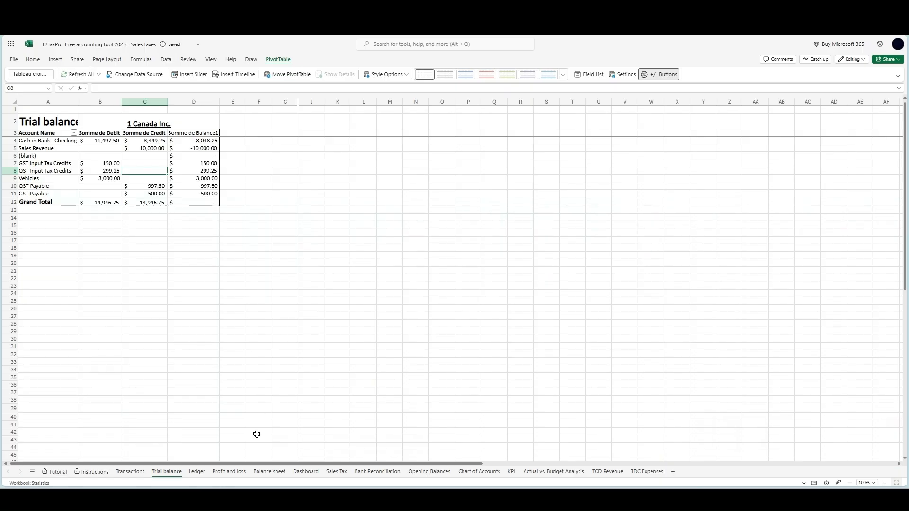
Examine the input tax credits under current assets and the QST and GST Payable lines under short term liabilities on the Balance sheet
{"action": "left_click", "coordinate": [265, 472]}
{"action": "left_click", "coordinate": [157, 259]}
{"action": "left_click_drag", "start_coordinate": [158, 259], "coordinate": [92, 254]}
{"action": "scroll", "coordinate": [152, 290], "scroll_direction": "down", "scroll_amount": 4}
{"action": "left_click_drag", "start_coordinate": [225, 375], "coordinate": [95, 368]}
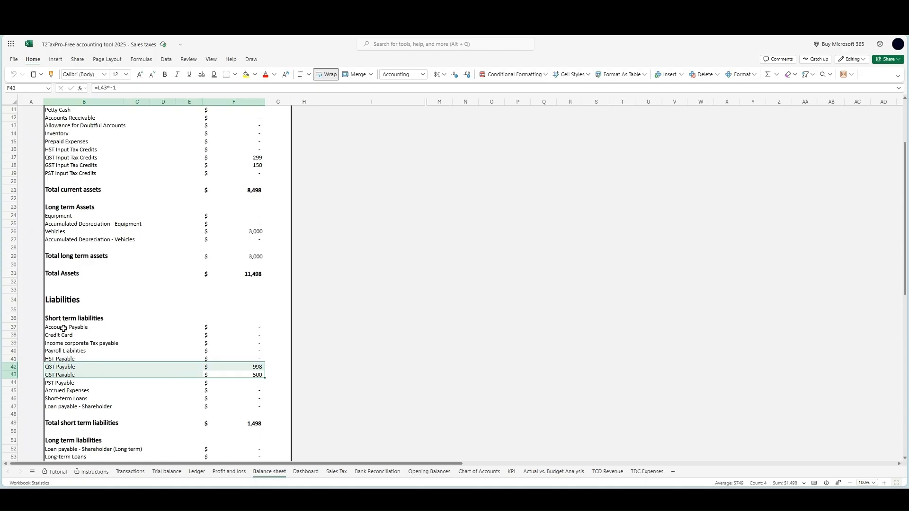
{"action": "scroll", "coordinate": [63, 329], "scroll_direction": "up", "scroll_amount": 4}
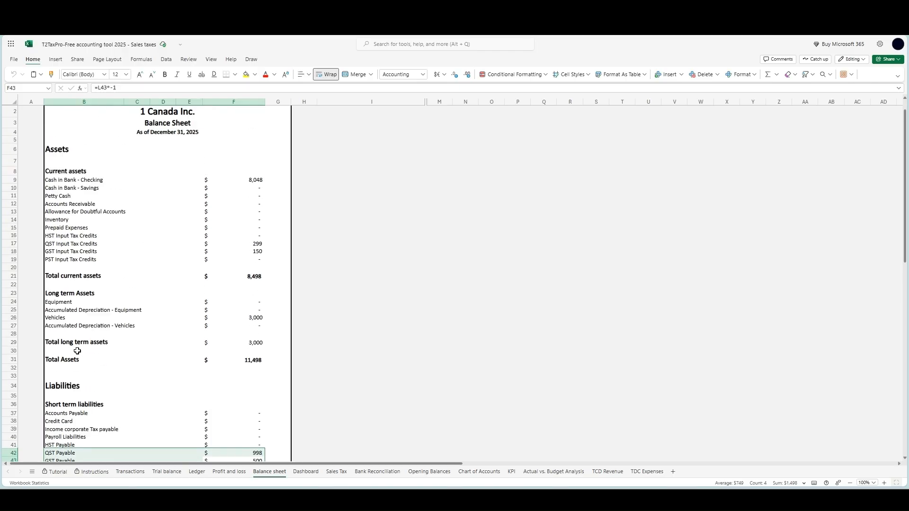
Review the GST and QST Payable rows of the Quebec sale and the input tax credit rows of the vehicle purchase in Transactions
{"action": "left_click", "coordinate": [130, 472]}
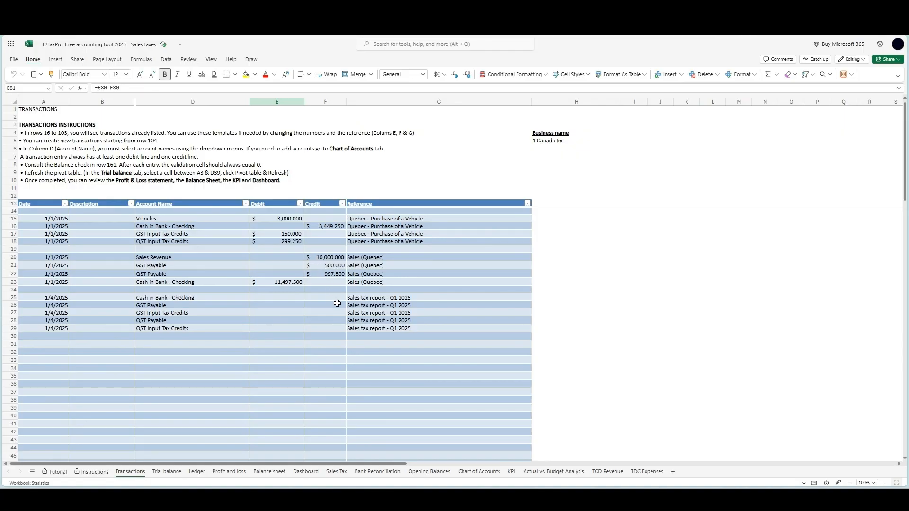
{"action": "left_click_drag", "start_coordinate": [327, 275], "coordinate": [58, 269]}
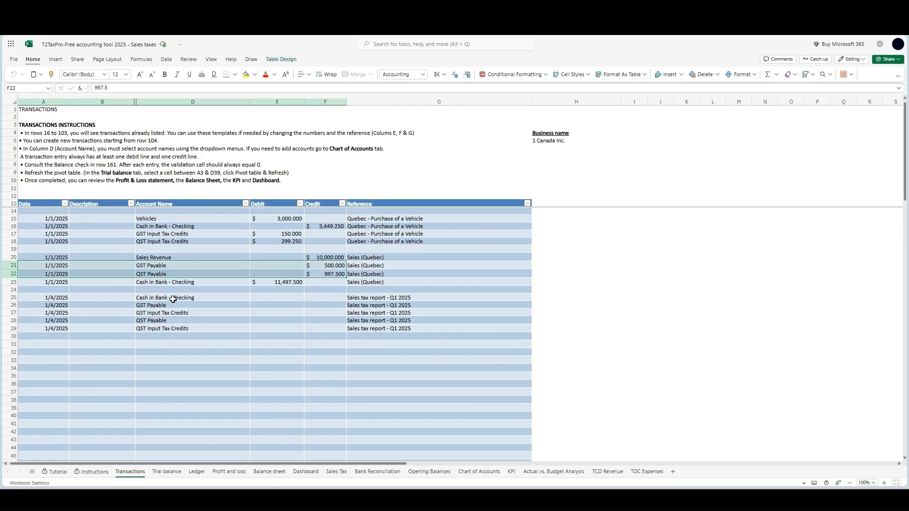
{"action": "left_click", "coordinate": [252, 236]}
{"action": "left_click_drag", "start_coordinate": [252, 235], "coordinate": [57, 241]}
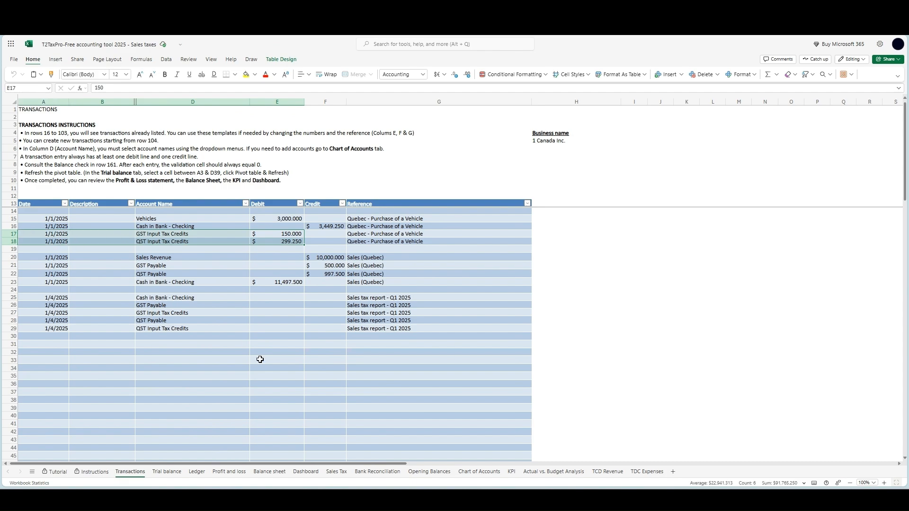
{"action": "left_click", "coordinate": [259, 360]}
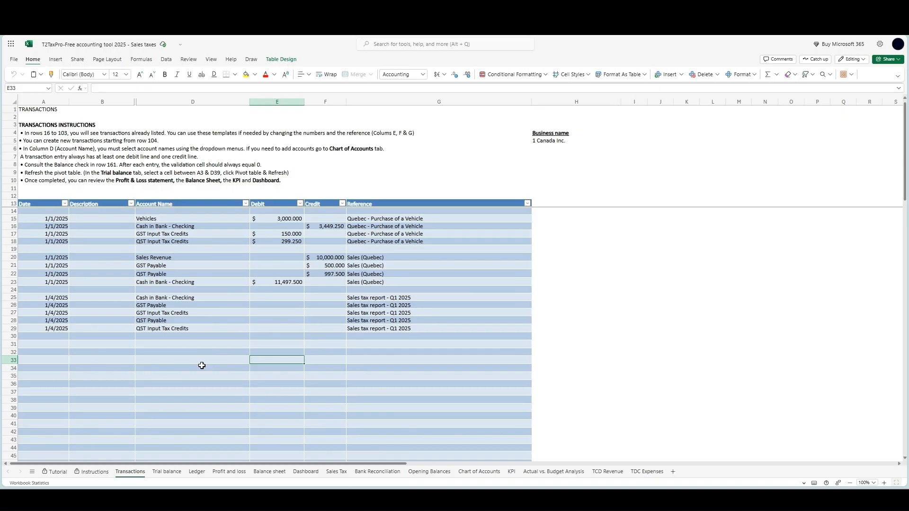
Filter the Ledger to the GST Payable account and examine its Sales (Quebec) entry
{"action": "left_click", "coordinate": [197, 472]}
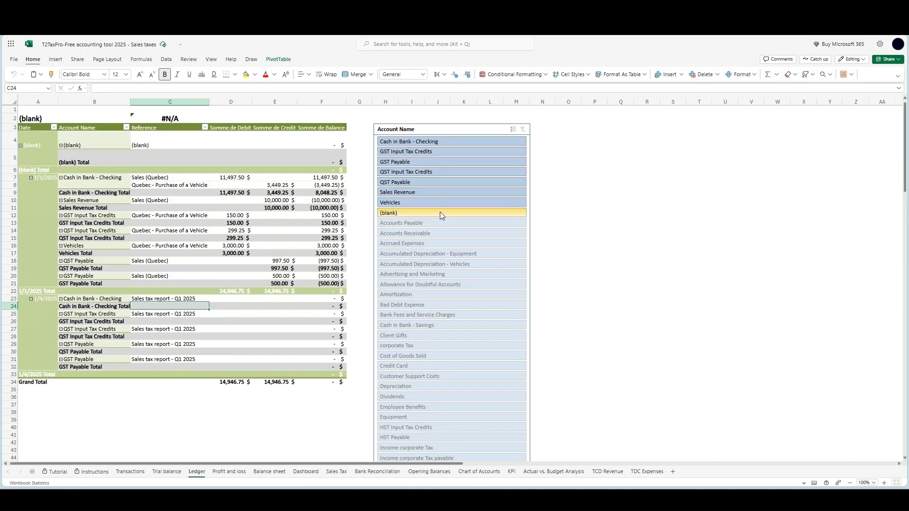
{"action": "left_click", "coordinate": [444, 163]}
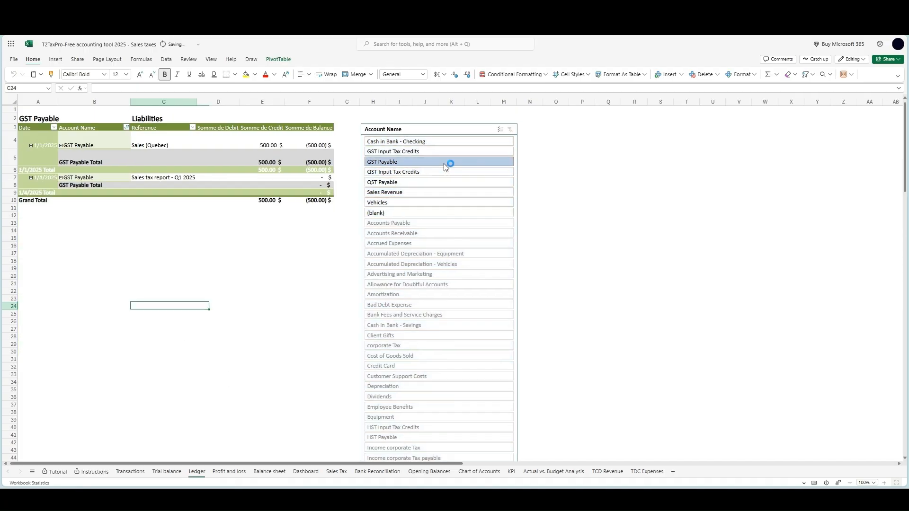
{"action": "left_click_drag", "start_coordinate": [255, 142], "coordinate": [152, 146]}
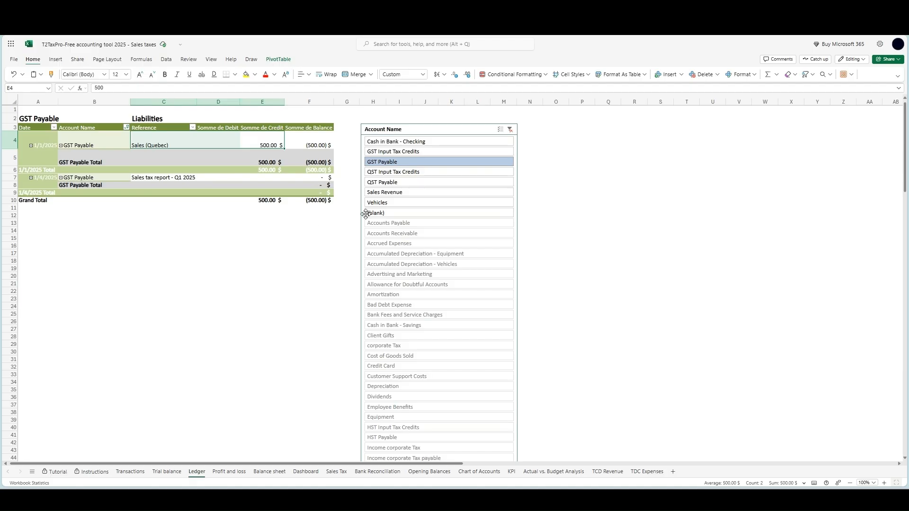
Filter the Ledger to GST Input Tax Credits, QST Payable and QST Input Tax Credits in turn, examine their entries, and clear the filter
{"action": "left_click", "coordinate": [449, 152]}
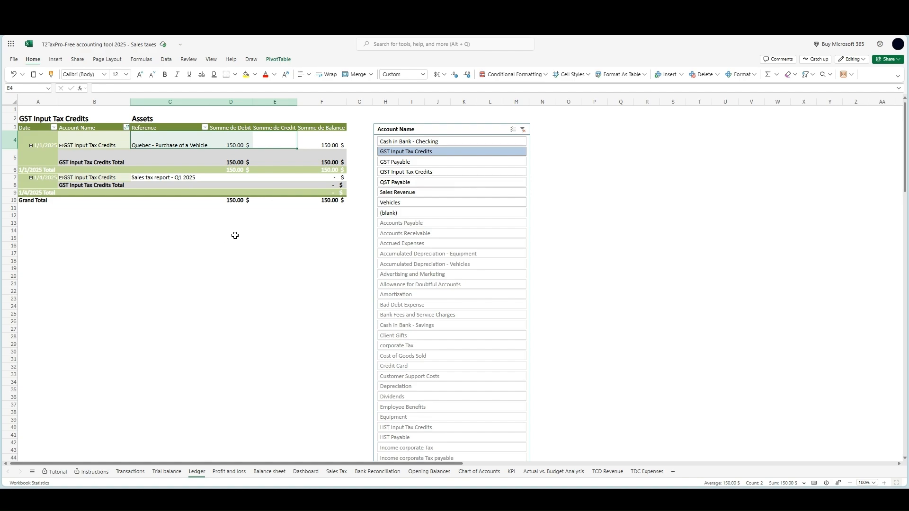
{"action": "left_click", "coordinate": [422, 183]}
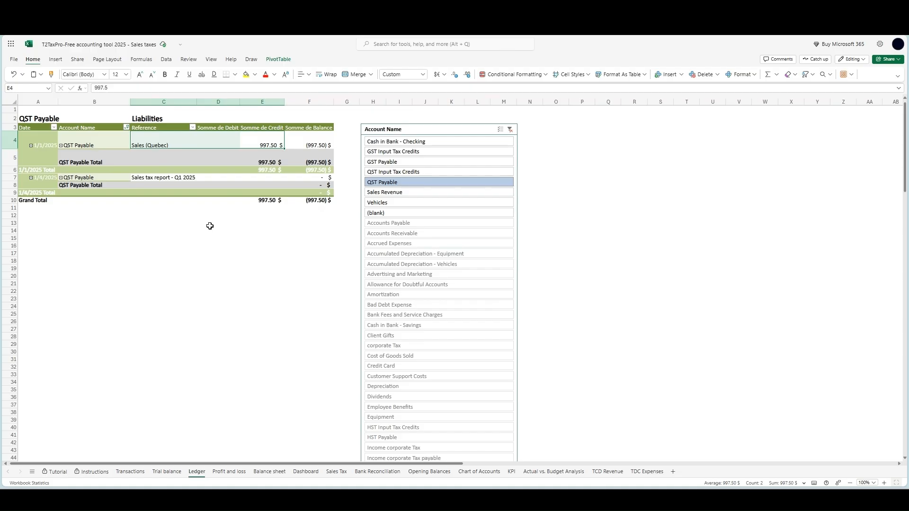
{"action": "left_click", "coordinate": [430, 172]}
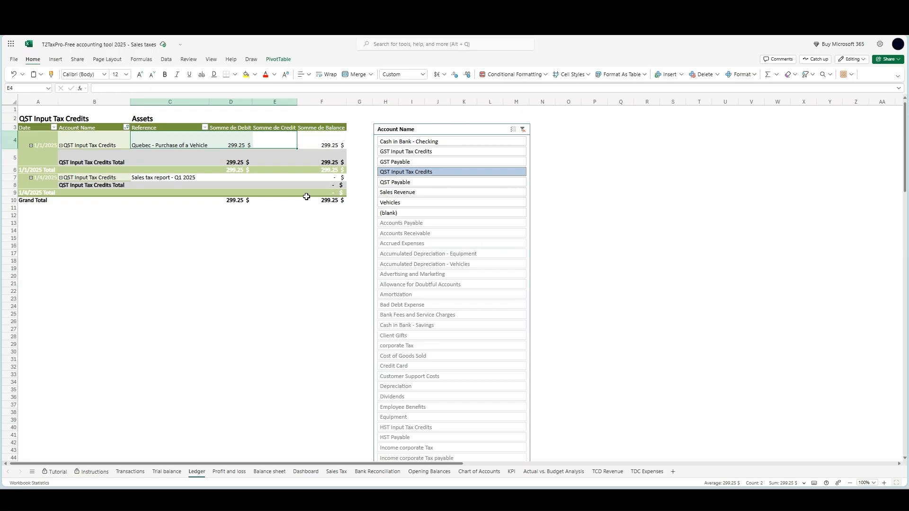
{"action": "left_click", "coordinate": [523, 131]}
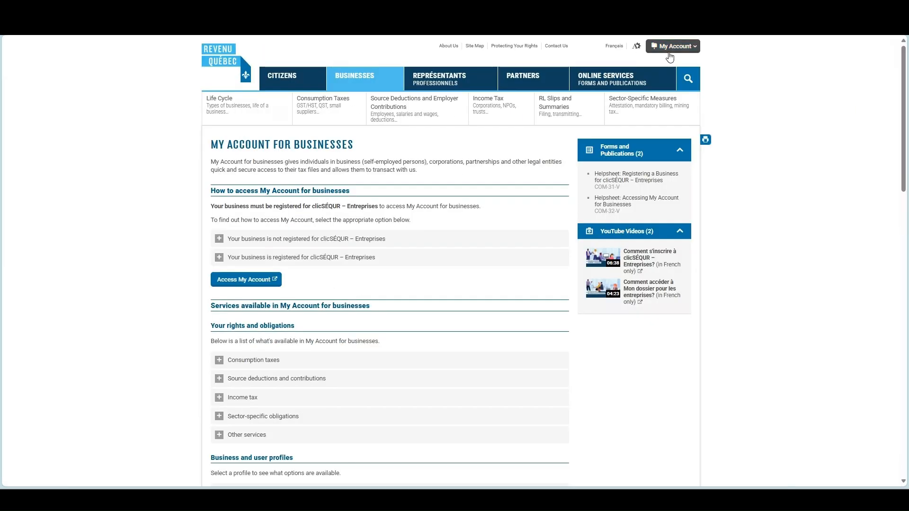
Switch to the Revenu Québec website and access My Account for Businesses
{"action": "left_click", "coordinate": [670, 48]}
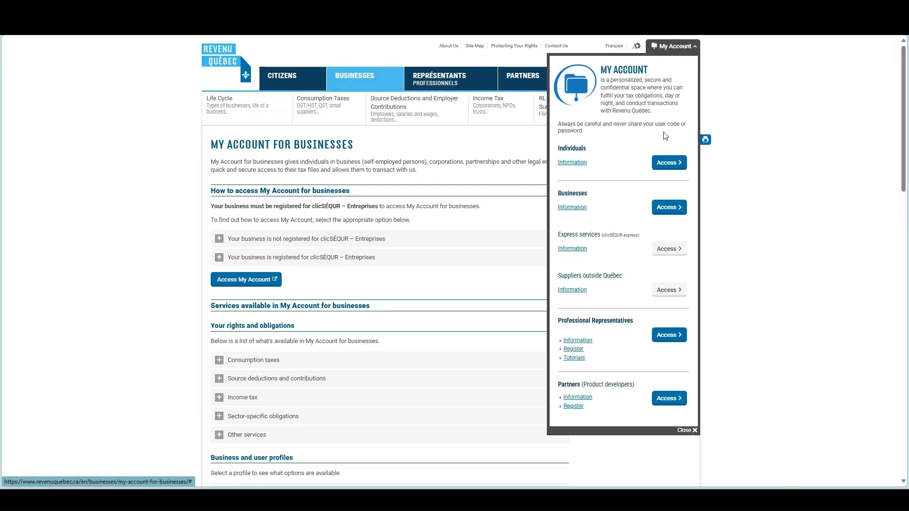
{"action": "left_click", "coordinate": [675, 205]}
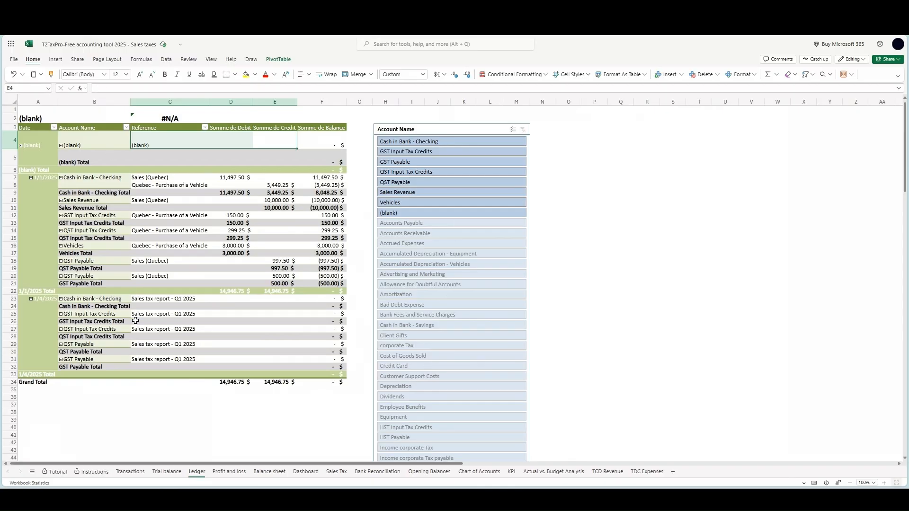
In the workbook's Transactions sheet, enter a 1048.25 credit for Cash in Bank - Checking on the Sales tax report - Q1 2025 entry
{"action": "left_click", "coordinate": [130, 472]}
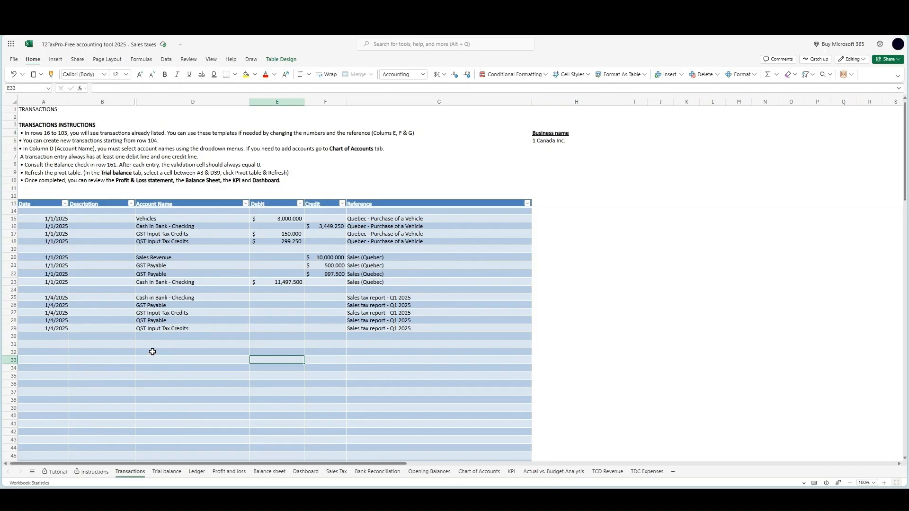
{"action": "left_click", "coordinate": [323, 297]}
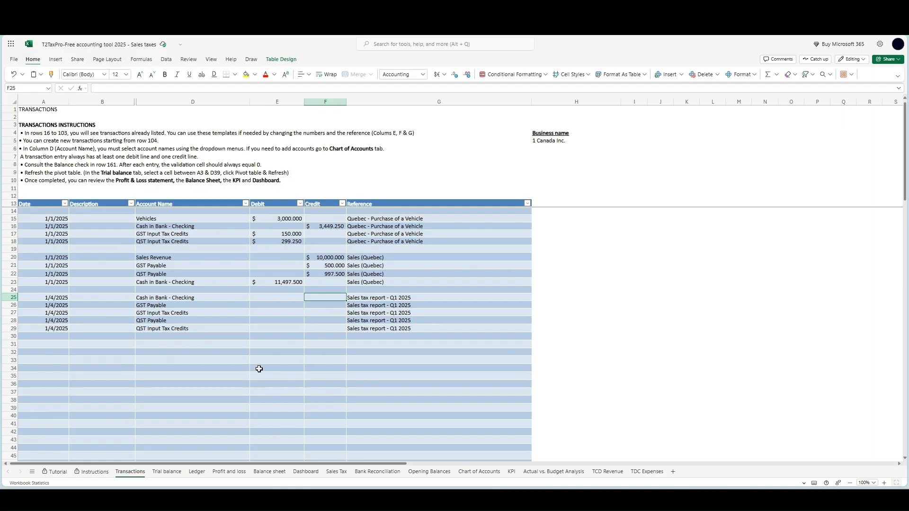
{"action": "type", "text": "1048.25"}
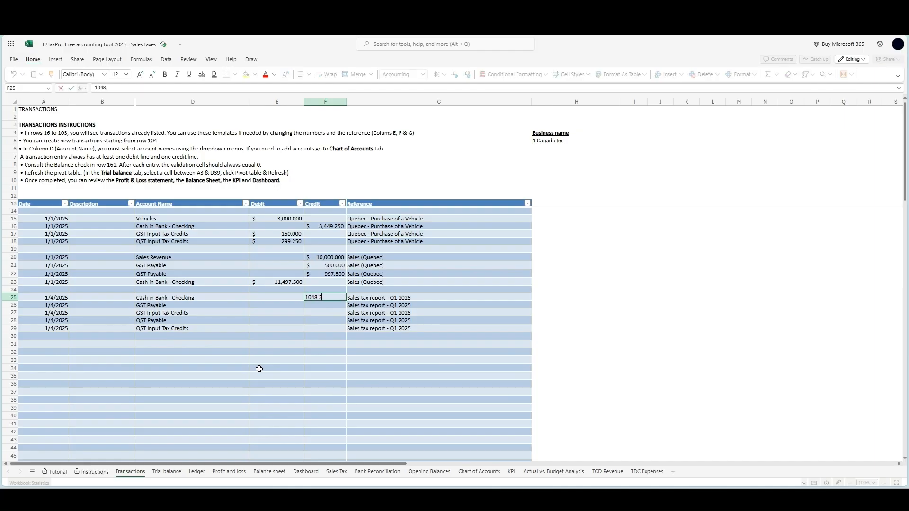
{"action": "key", "text": "Return"}
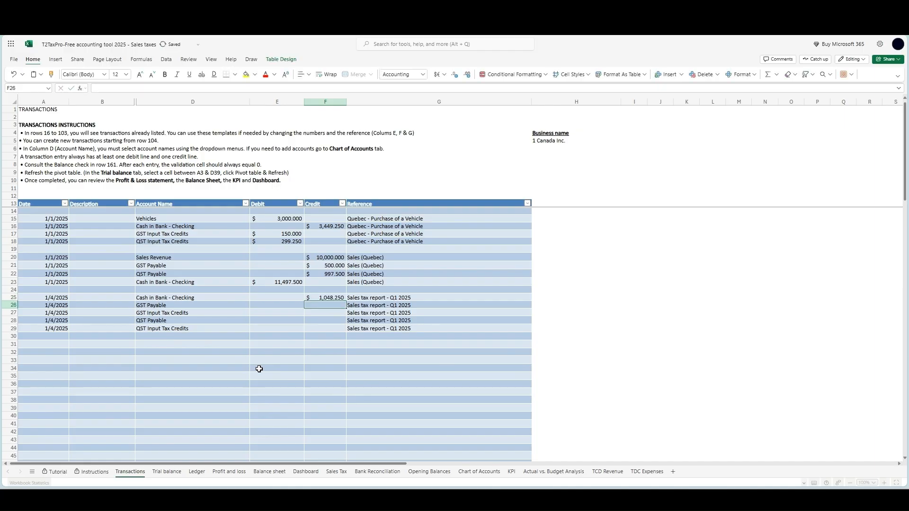
Enter a 500 debit for GST Payable and a 150 credit for GST Input Tax Credits in the Q1 2025 sales tax report entry
{"action": "key", "text": "Left"}
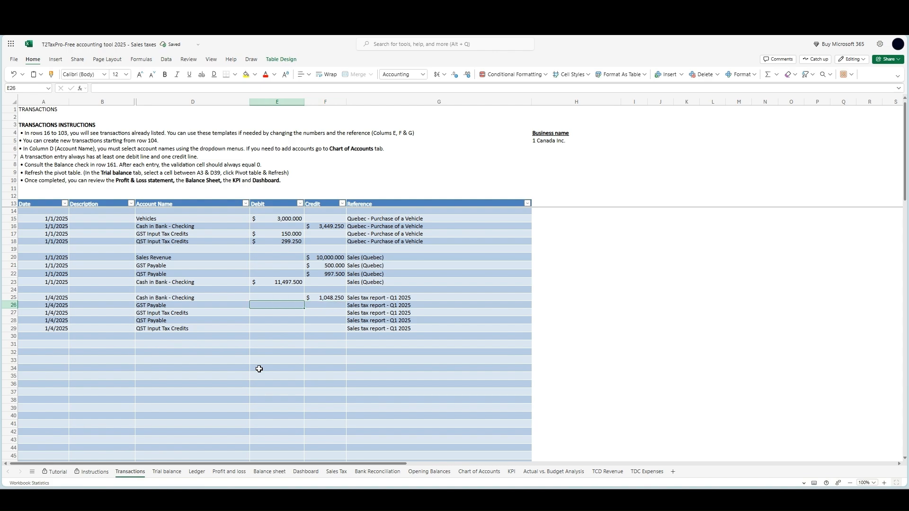
{"action": "type", "text": "500"}
{"action": "key", "text": "Return"}
{"action": "key", "text": "Right"}
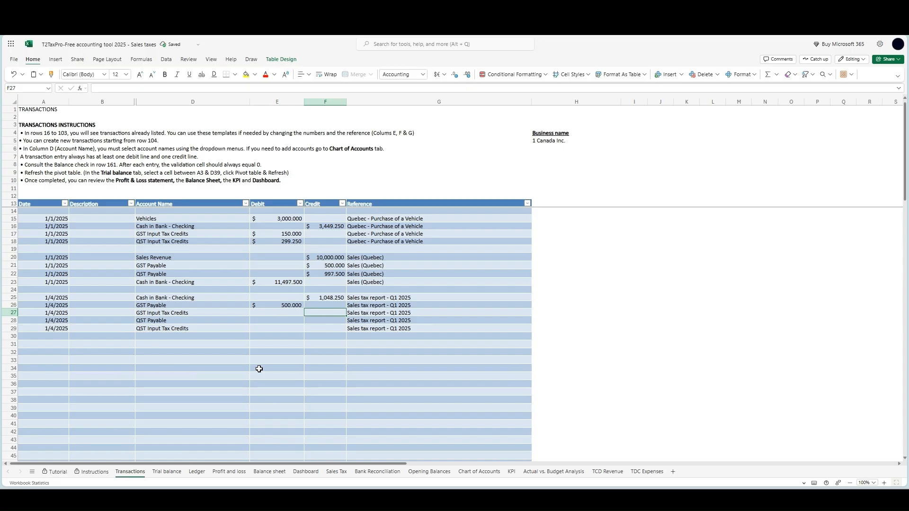
{"action": "type", "text": "150"}
{"action": "key", "text": "Return"}
Enter a 997.5 debit for QST Payable and a 299.25 credit for QST Input Tax Credits in the Q1 2025 sales tax report entry
{"action": "key", "text": "Left"}
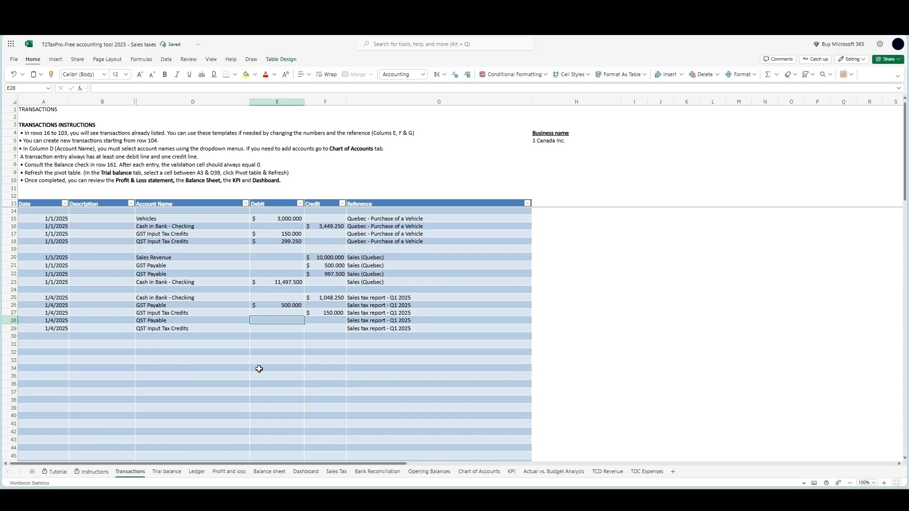
{"action": "type", "text": "997"}
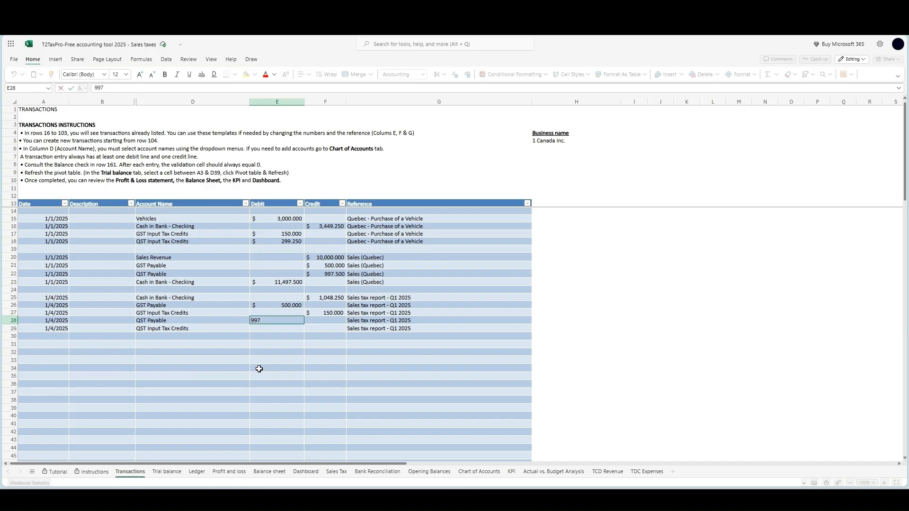
{"action": "type", "text": ".5"}
{"action": "key", "text": "Return"}
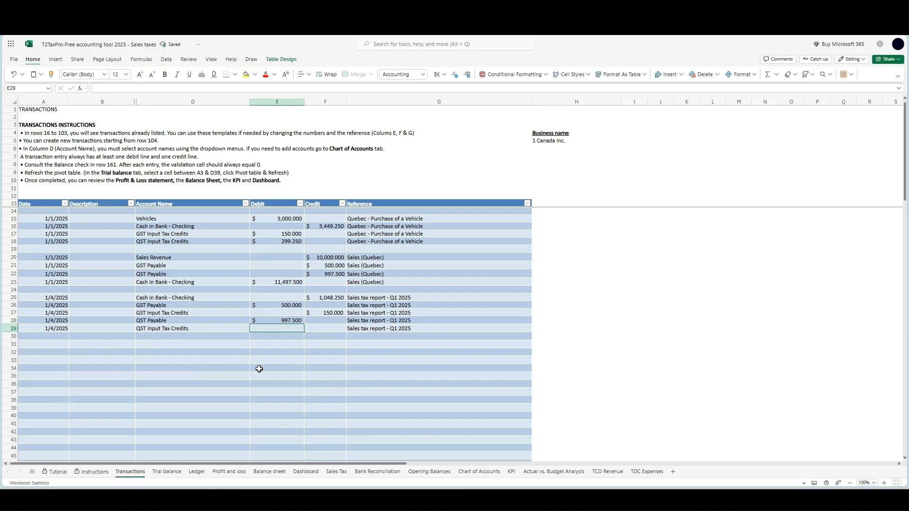
{"action": "key", "text": "Tab"}
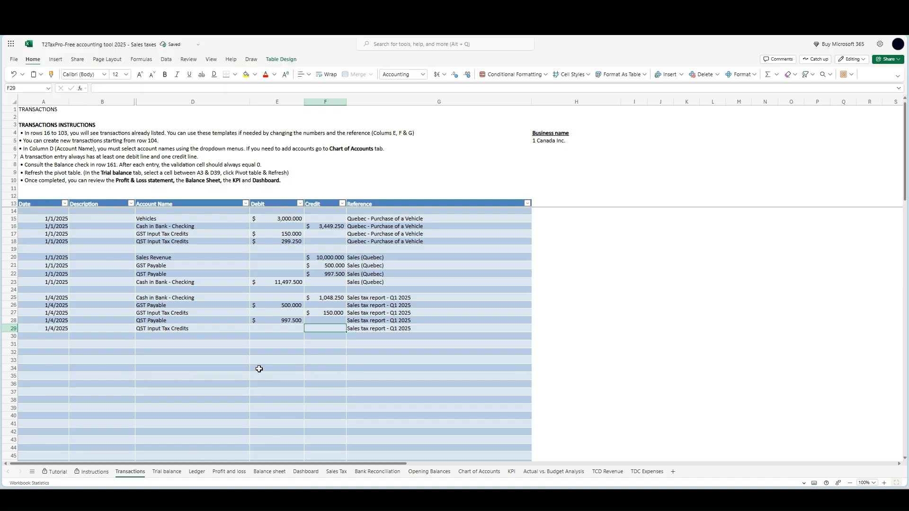
{"action": "type", "text": "299.25"}
{"action": "key", "text": "Return"}
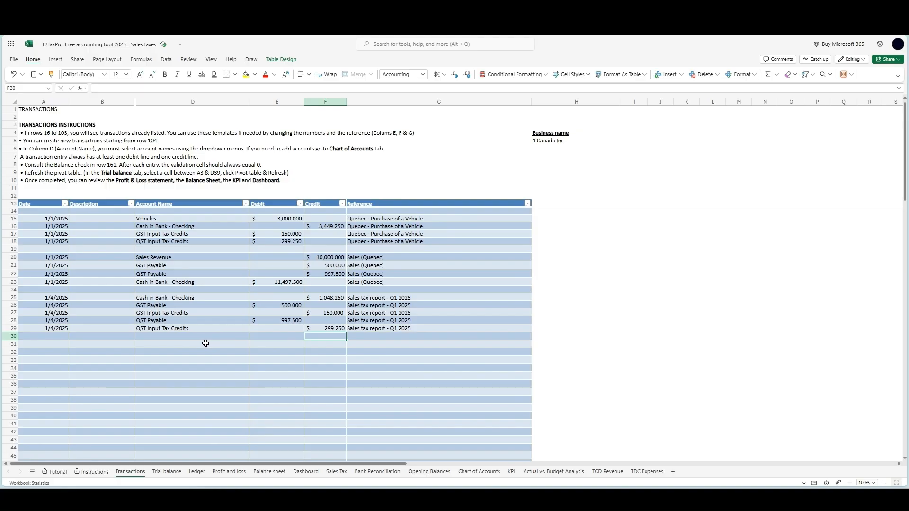
Check the balance validation cell E81 below the Transactions table
{"action": "scroll", "coordinate": [205, 343], "scroll_direction": "down", "scroll_amount": 14}
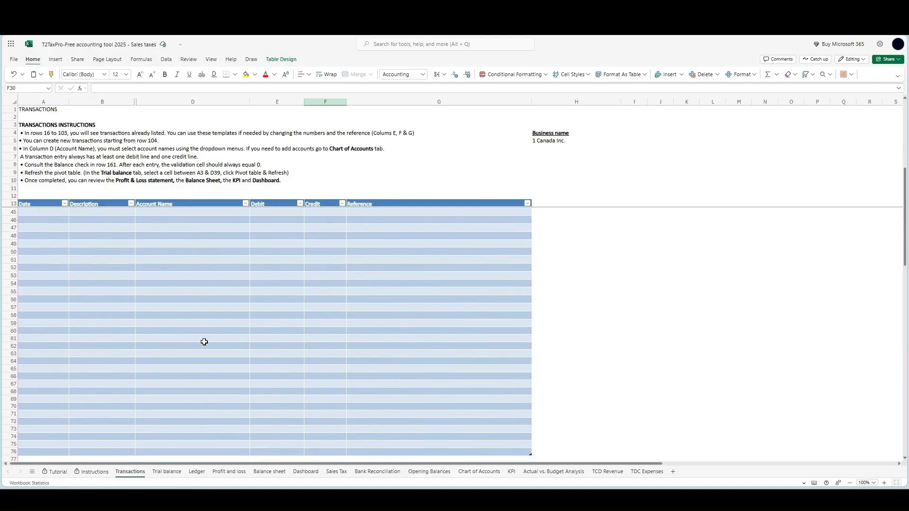
{"action": "left_click", "coordinate": [273, 403]}
{"action": "scroll", "coordinate": [175, 416], "scroll_direction": "up", "scroll_amount": 10}
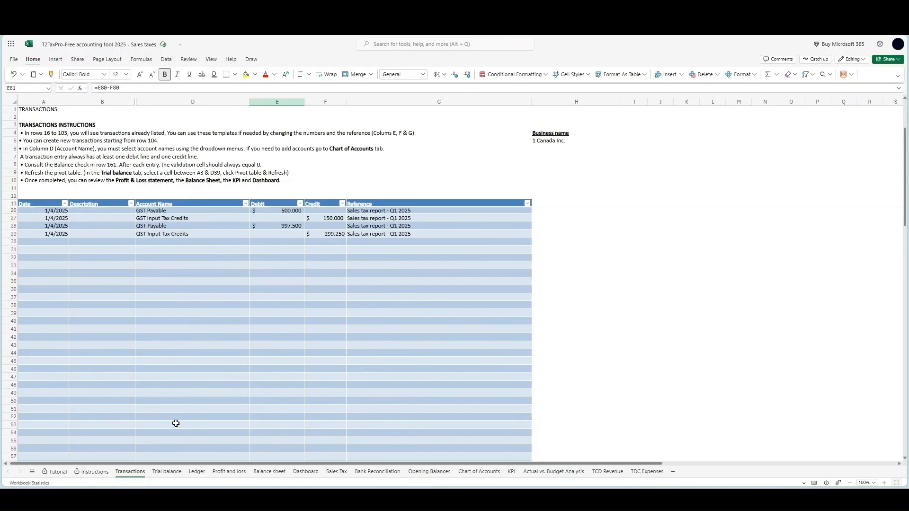
Refresh the Trial balance pivot table to include the Q1 2025 sales tax report amounts
{"action": "left_click", "coordinate": [167, 472]}
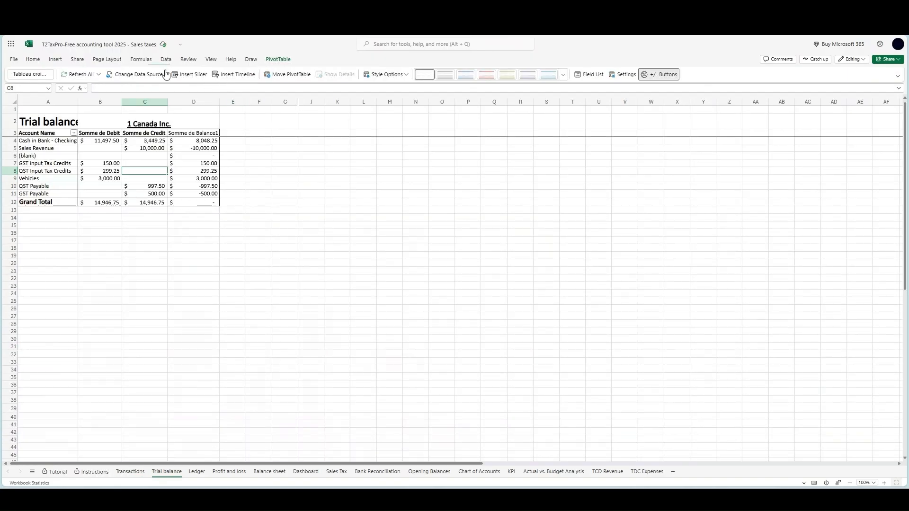
{"action": "left_click", "coordinate": [62, 75]}
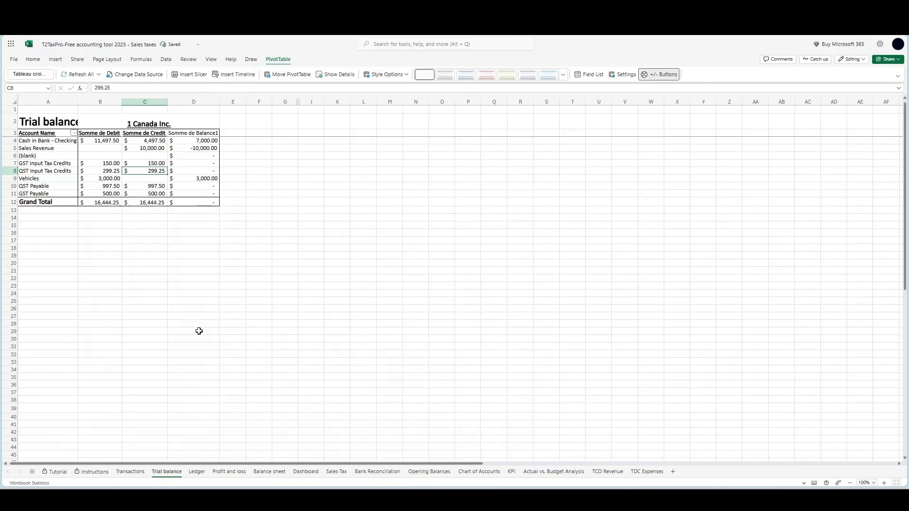
Examine the input tax credit lines and the HST, QST, GST and PST Payable lines on the Balance sheet, and open the Sales Tax sheet
{"action": "left_click", "coordinate": [270, 472]}
{"action": "left_click_drag", "start_coordinate": [150, 271], "coordinate": [138, 242]}
{"action": "scroll", "coordinate": [120, 302], "scroll_direction": "down", "scroll_amount": 3}
{"action": "scroll", "coordinate": [120, 302], "scroll_direction": "down", "scroll_amount": 2}
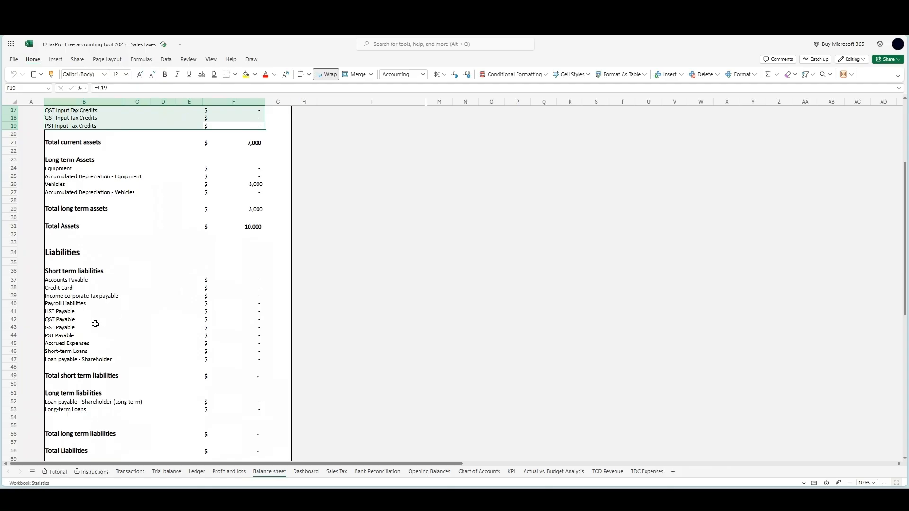
{"action": "left_click_drag", "start_coordinate": [71, 312], "coordinate": [208, 334]}
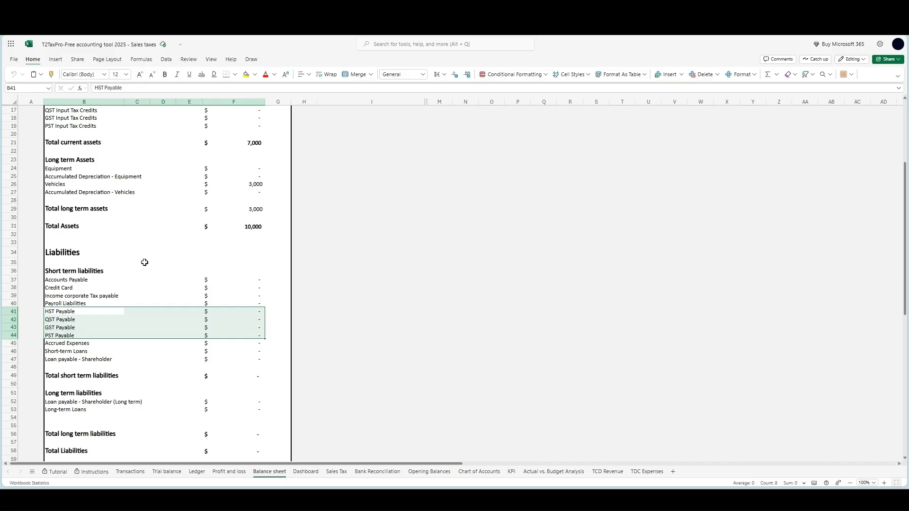
{"action": "left_click", "coordinate": [336, 472]}
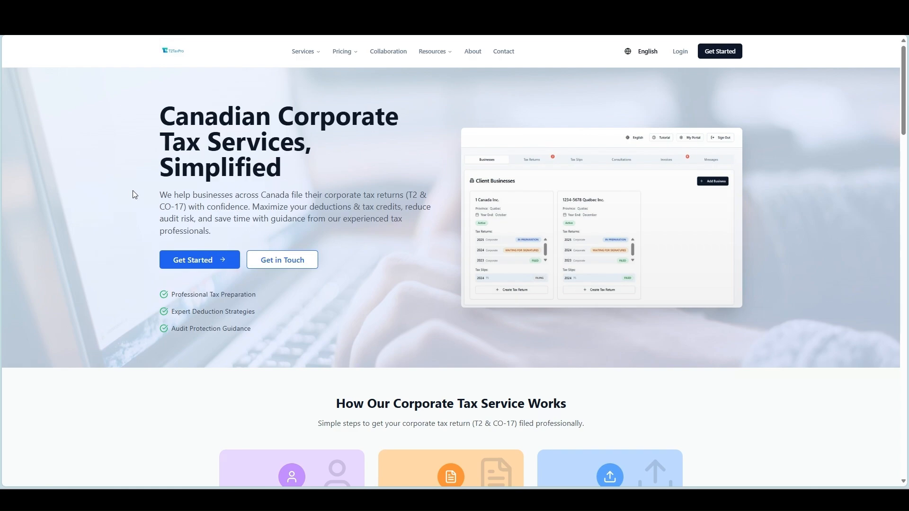
Switch to the T2TaxPro website and open its Get in Touch page
{"action": "left_click", "coordinate": [287, 260]}
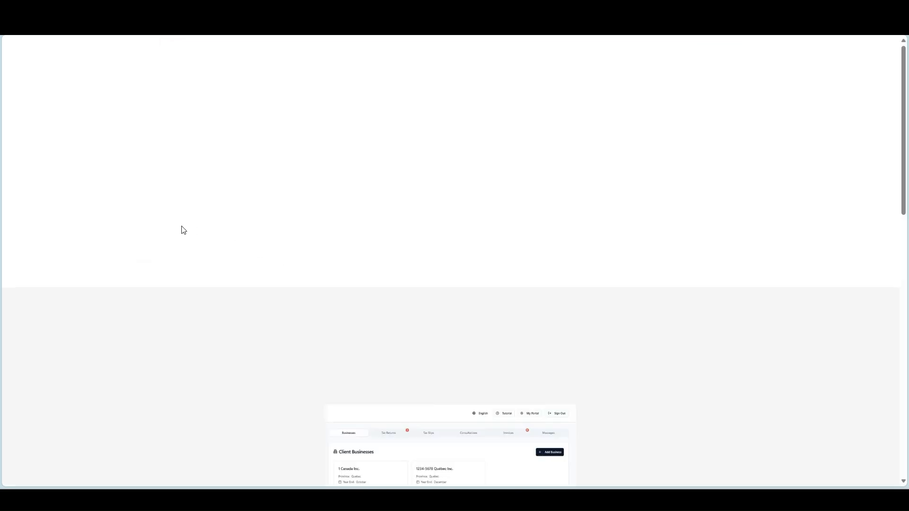